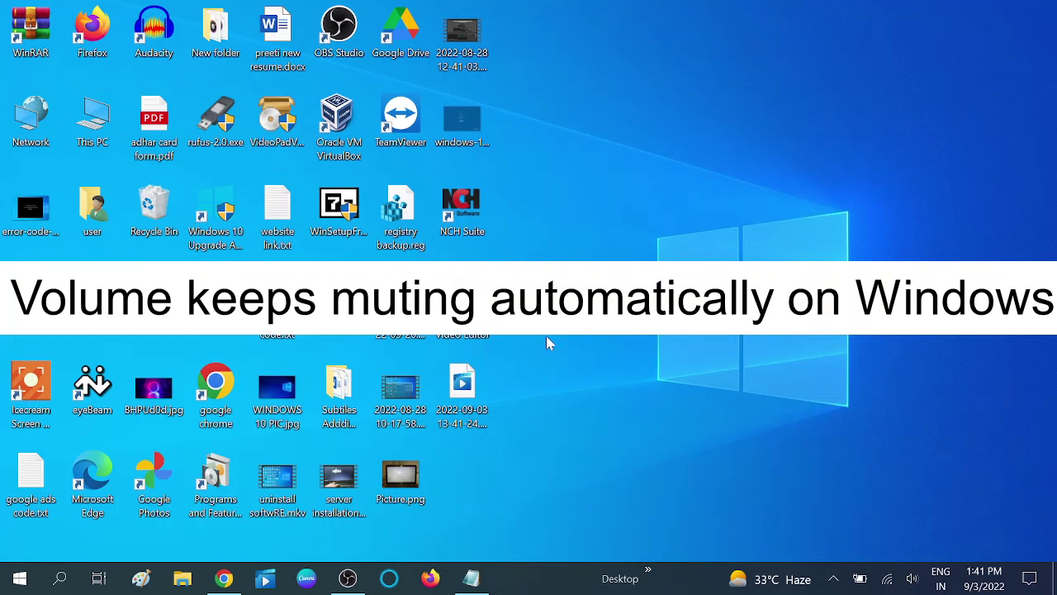
- Mute the Speaker/Headphone output, restore its sound, and close the volume control
click(913, 582)
click(786, 544)
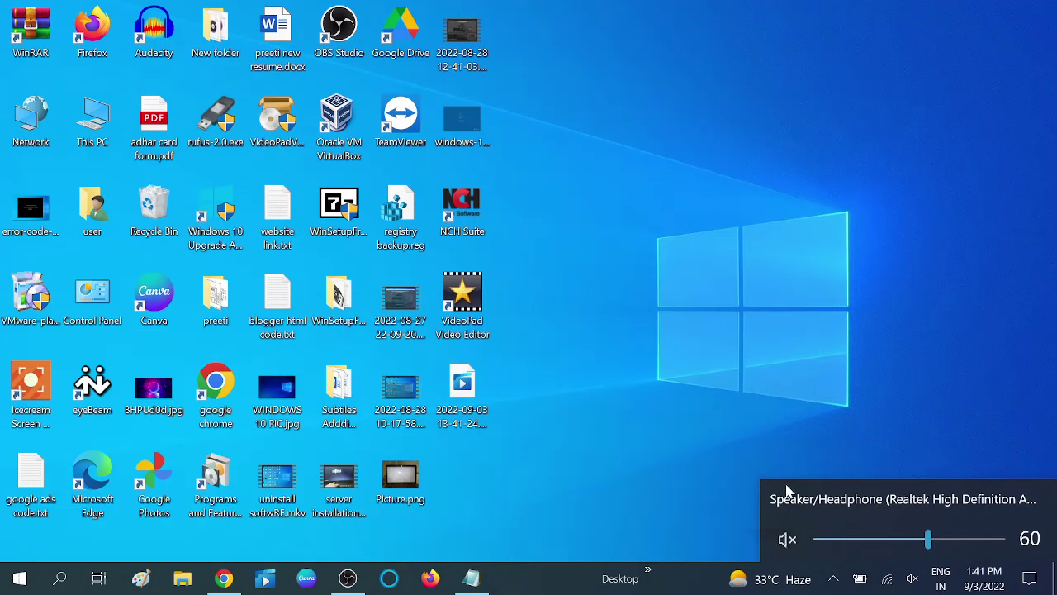
click(787, 541)
click(707, 468)
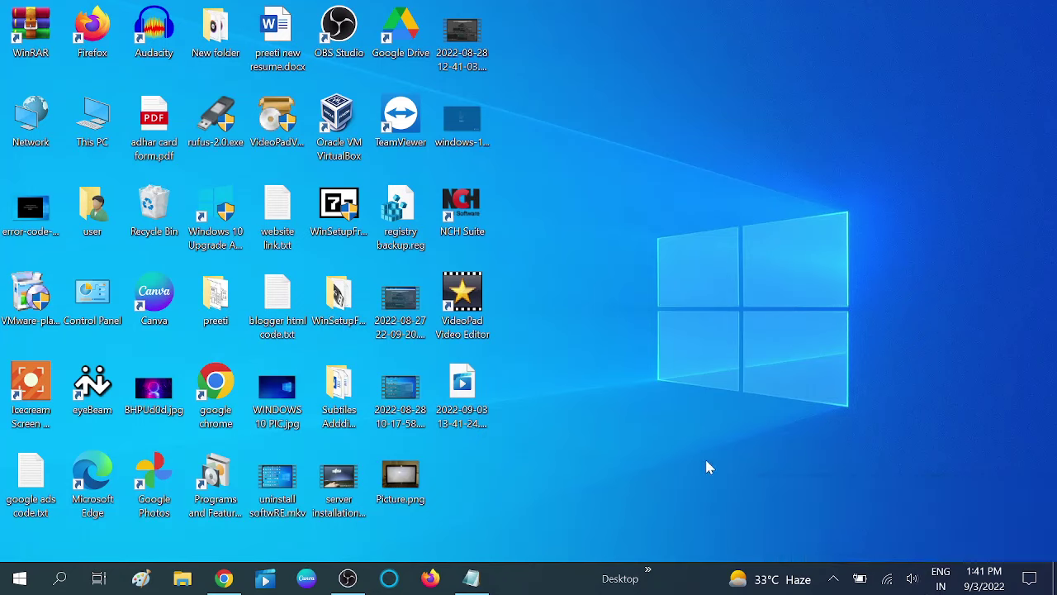
- Open the list of additional troubleshooters in the Update & Security settings
click(20, 580)
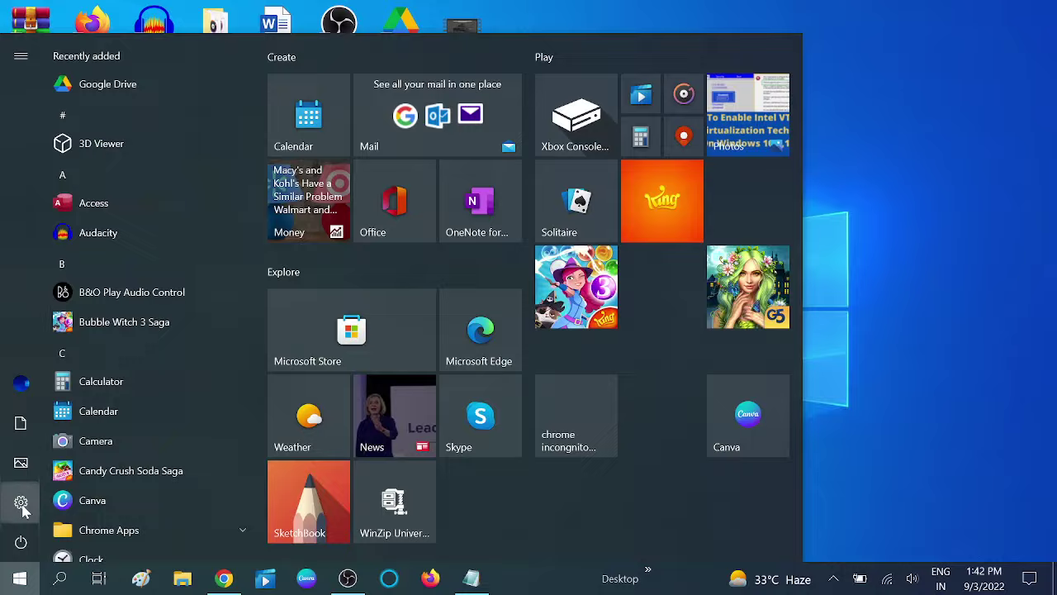
click(21, 503)
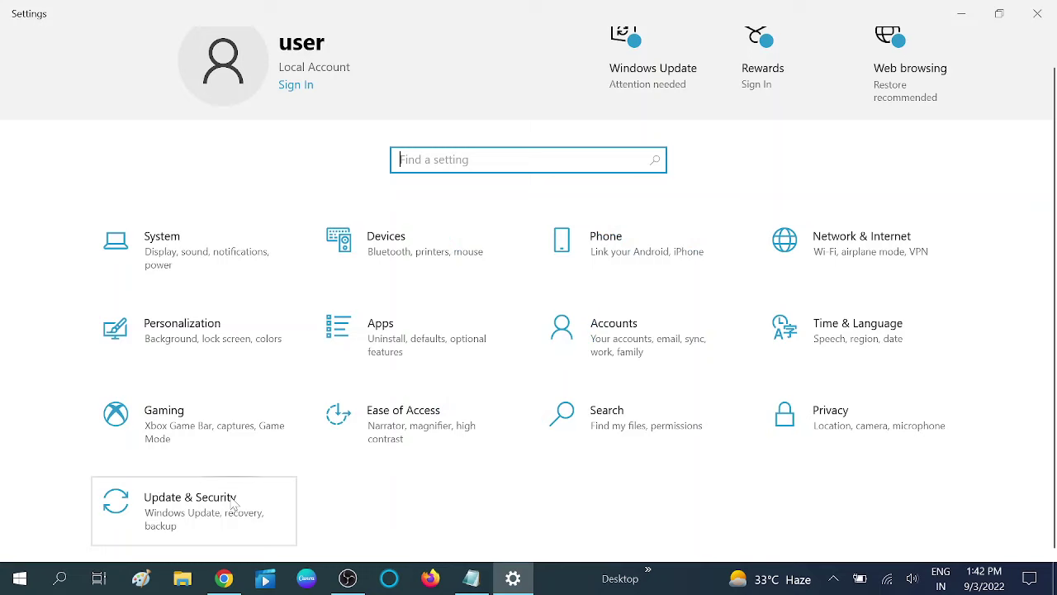
click(234, 505)
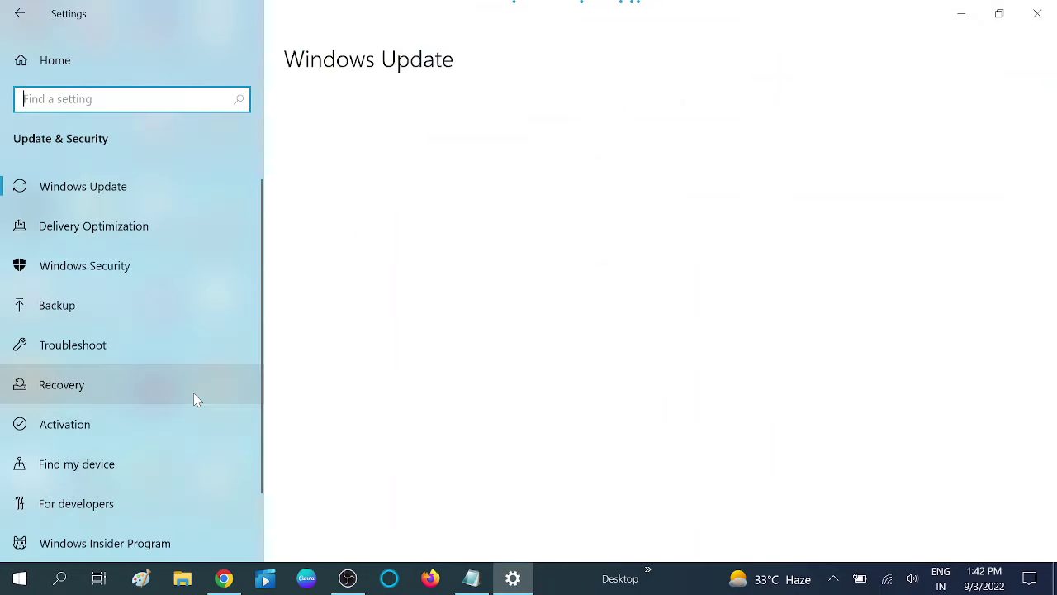
click(98, 353)
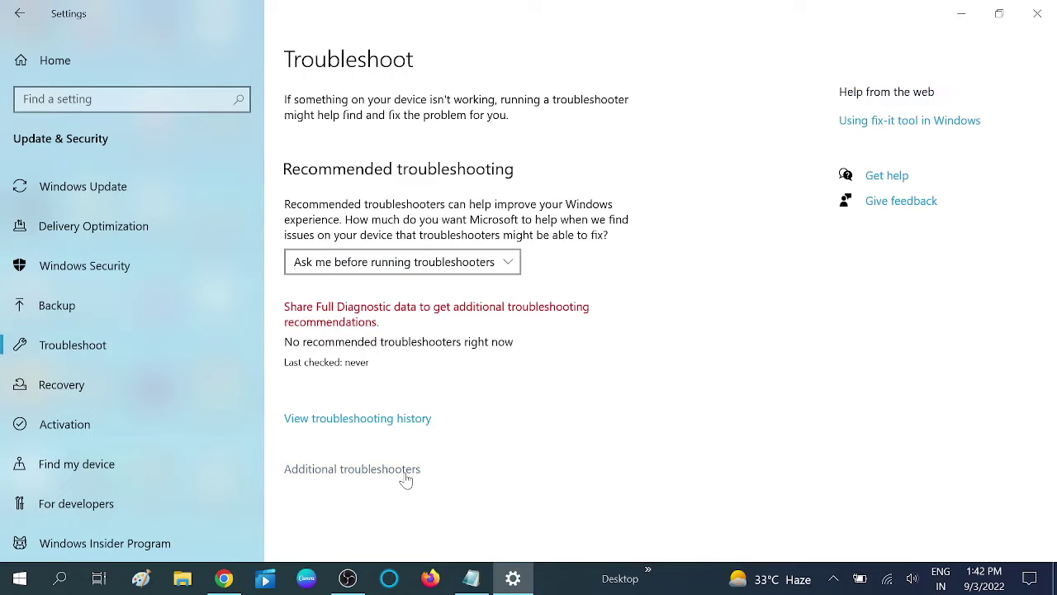
click(361, 474)
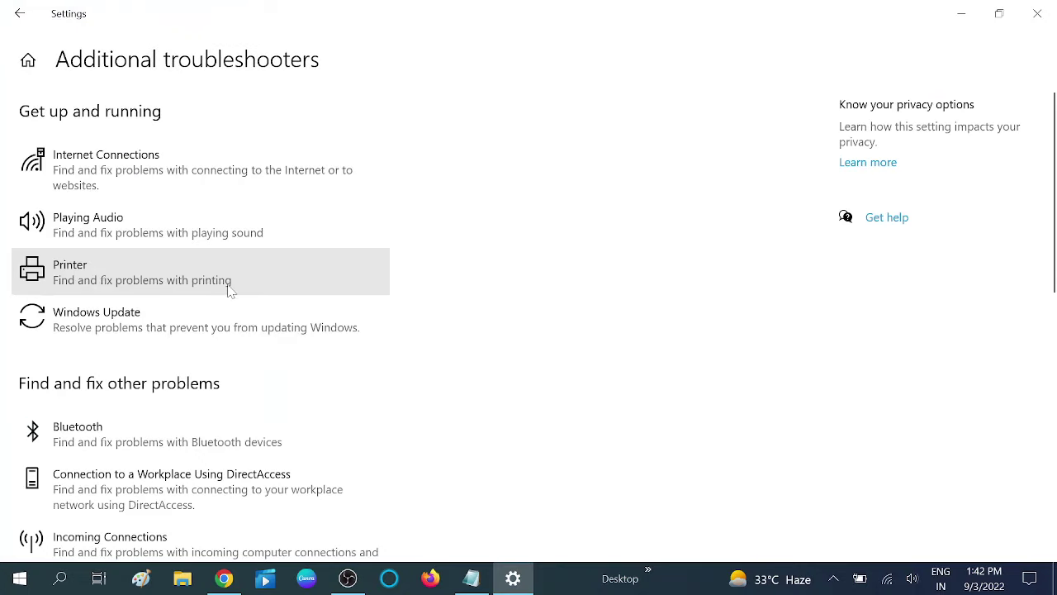
- Run the Playing Audio troubleshooter for the Realtek Speaker/Headphone device, cancel at the audio enhancements choice, and close Settings
click(117, 234)
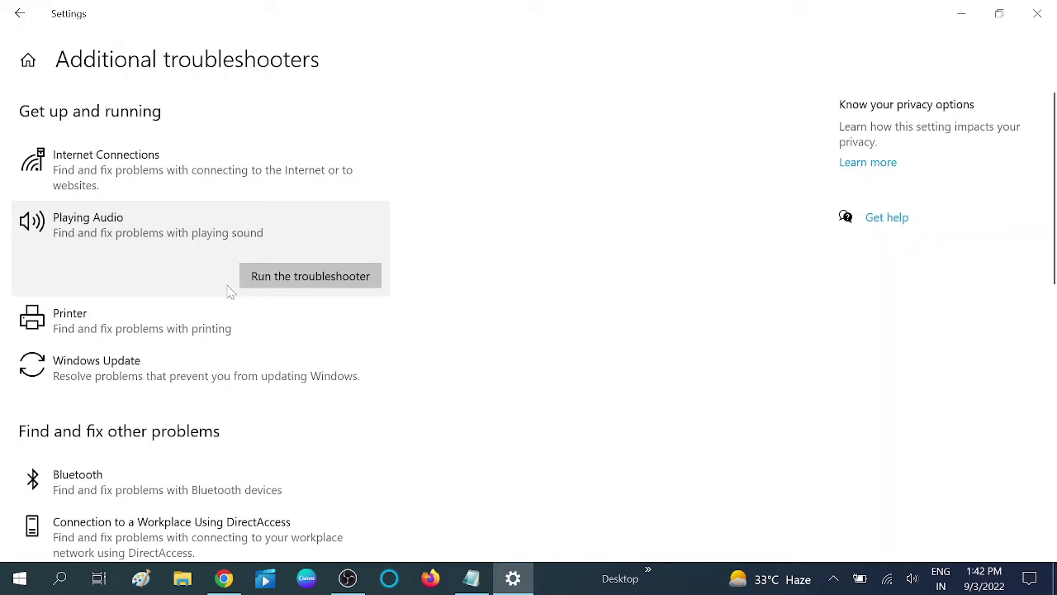
click(315, 279)
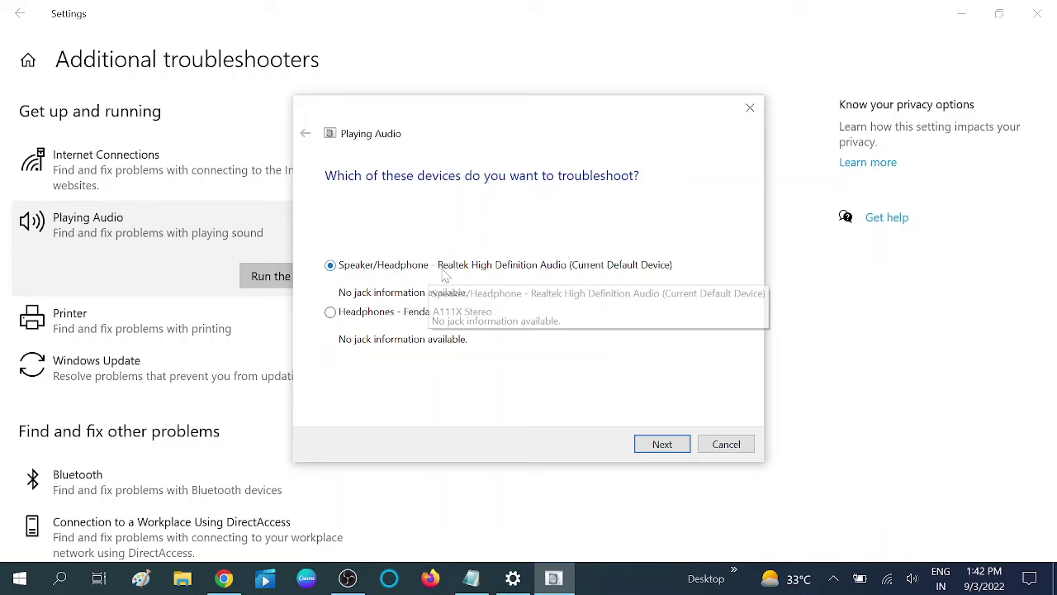
click(661, 445)
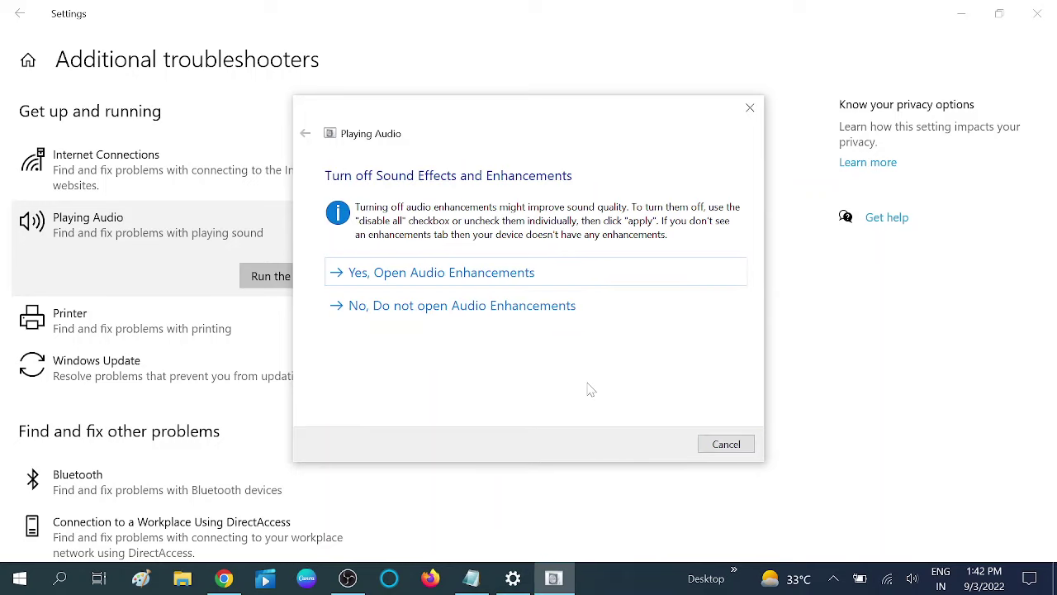
click(726, 444)
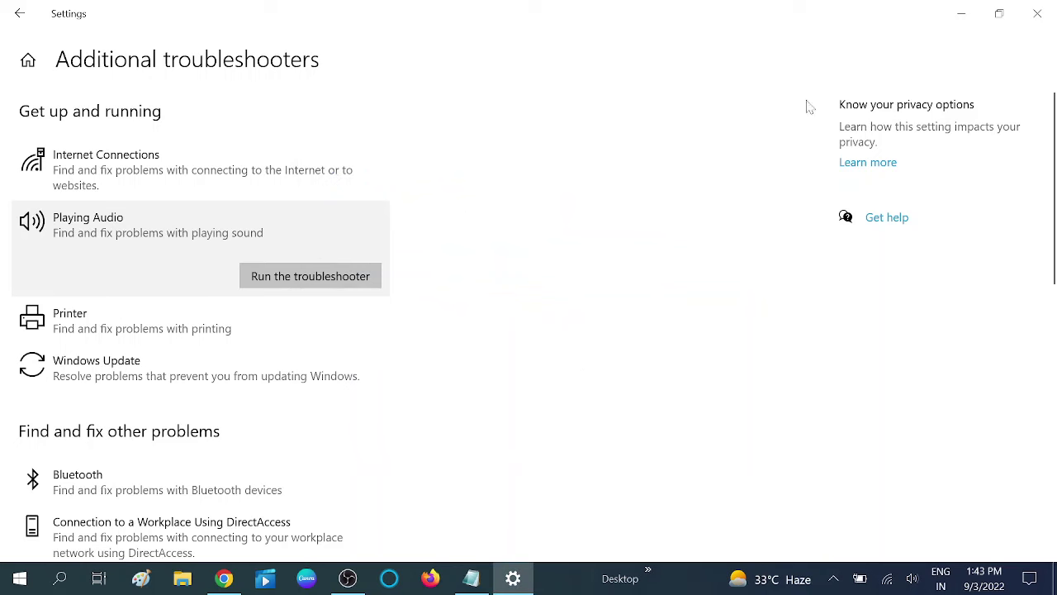
click(1038, 13)
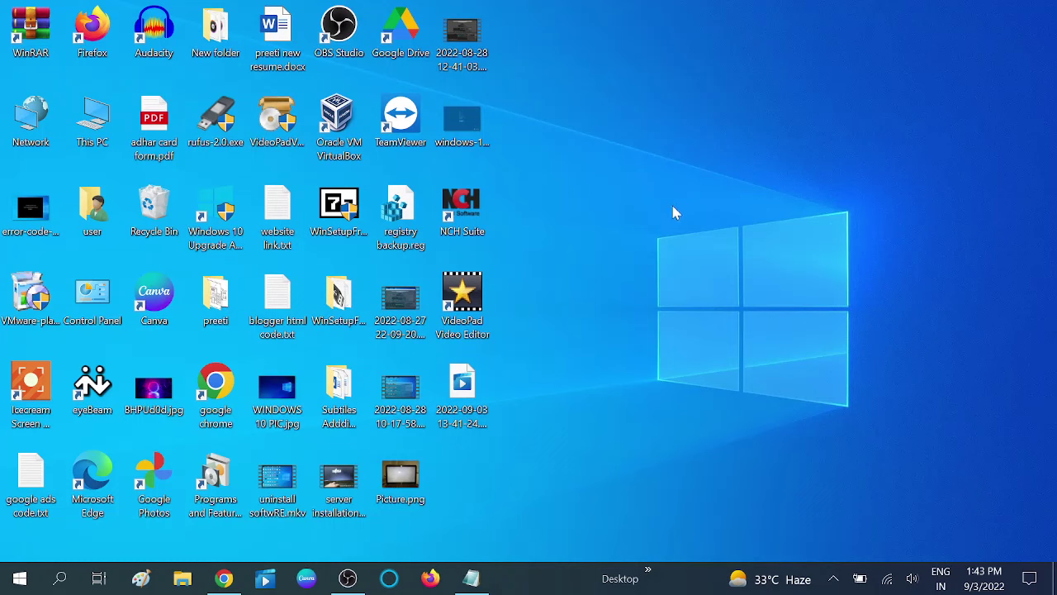
- Launch Device Manager by running devmgmt.msc and move its window toward the middle of the desktop
key(super+r)
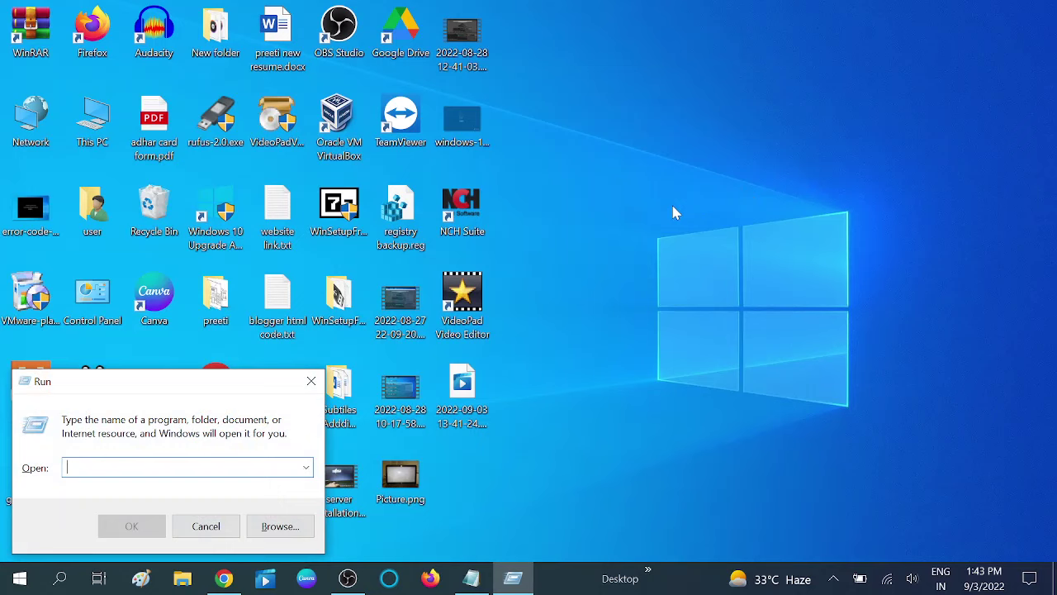
text(devmgmt.msc)
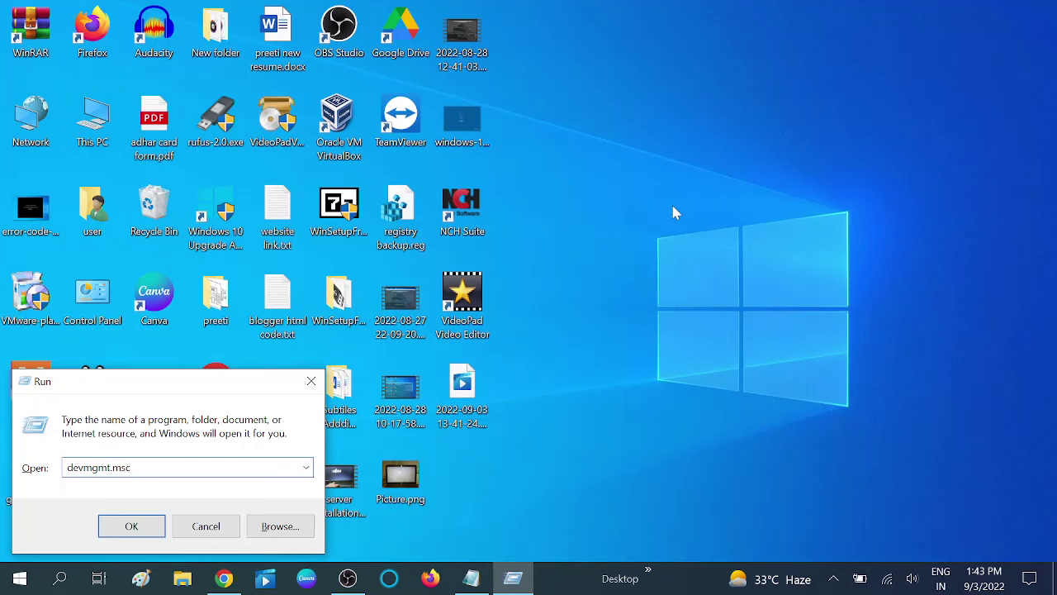
key(Return)
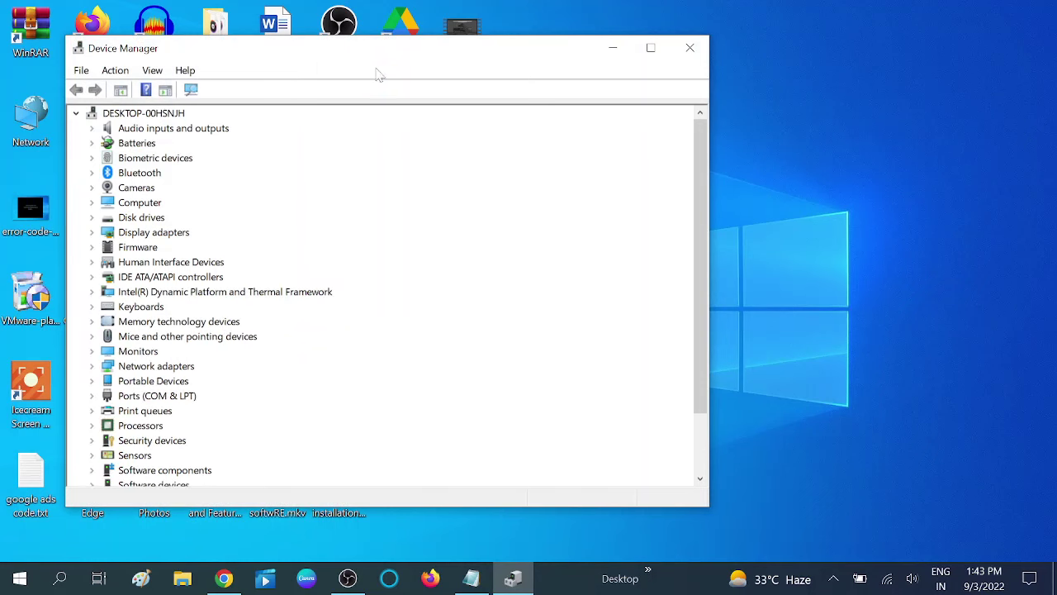
drag(376, 66, 538, 87)
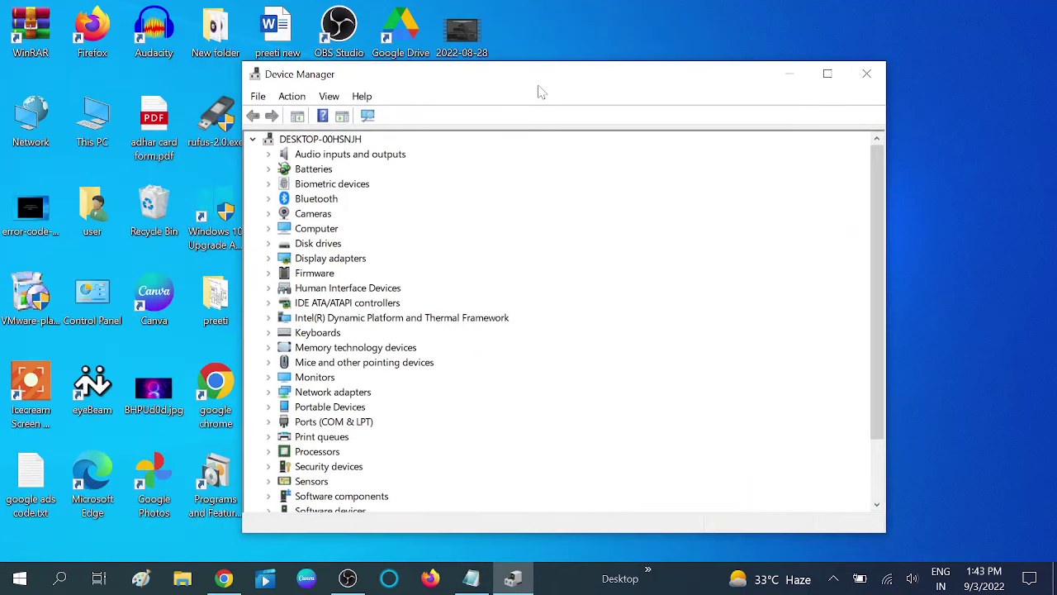
- Search automatically for an updated driver for the Realtek Microphone Array under Audio inputs and outputs, and close the wizard
click(268, 155)
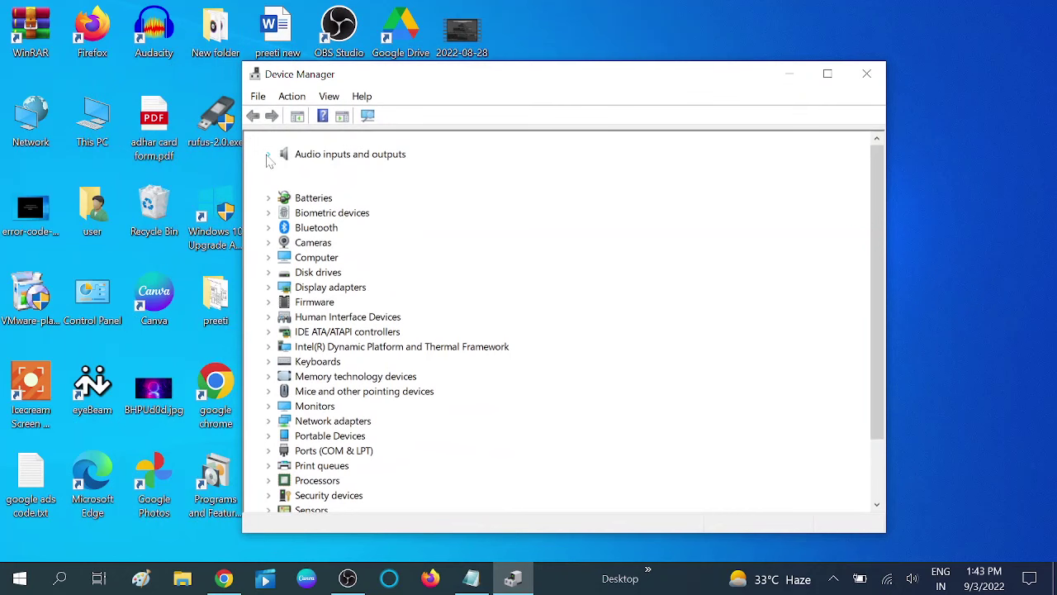
right_click(355, 172)
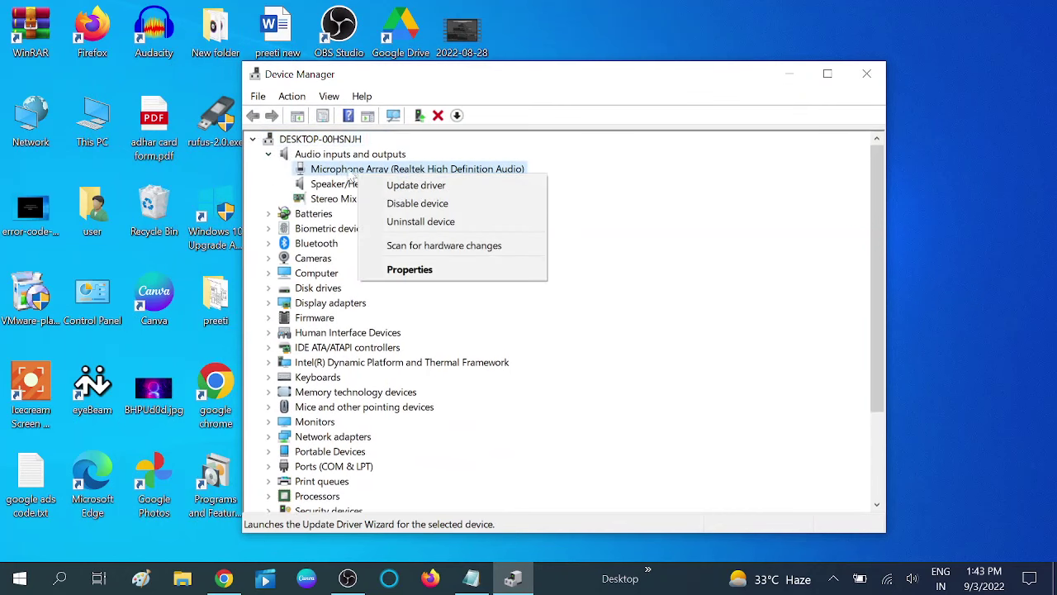
click(405, 185)
click(450, 265)
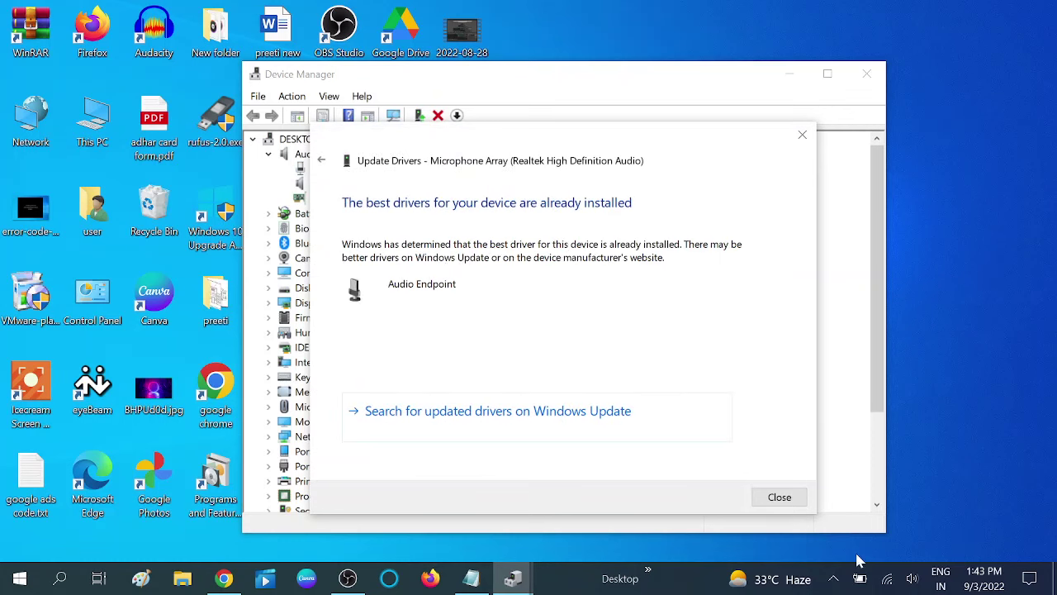
click(789, 496)
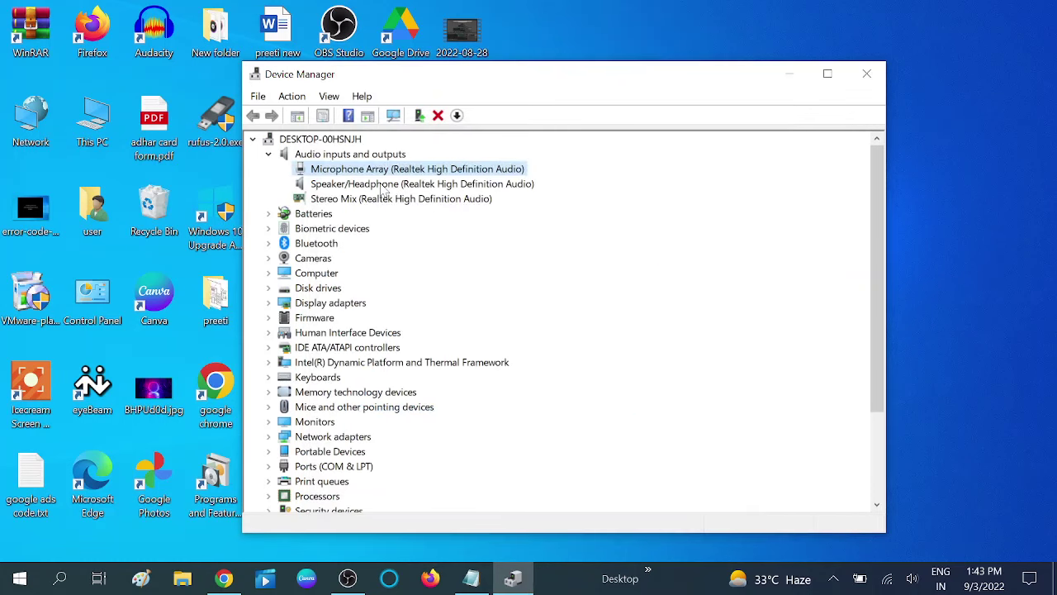
- Search automatically for an updated driver for the Realtek Speaker/Headphone device and close the wizard
click(382, 185)
right_click(382, 186)
click(406, 199)
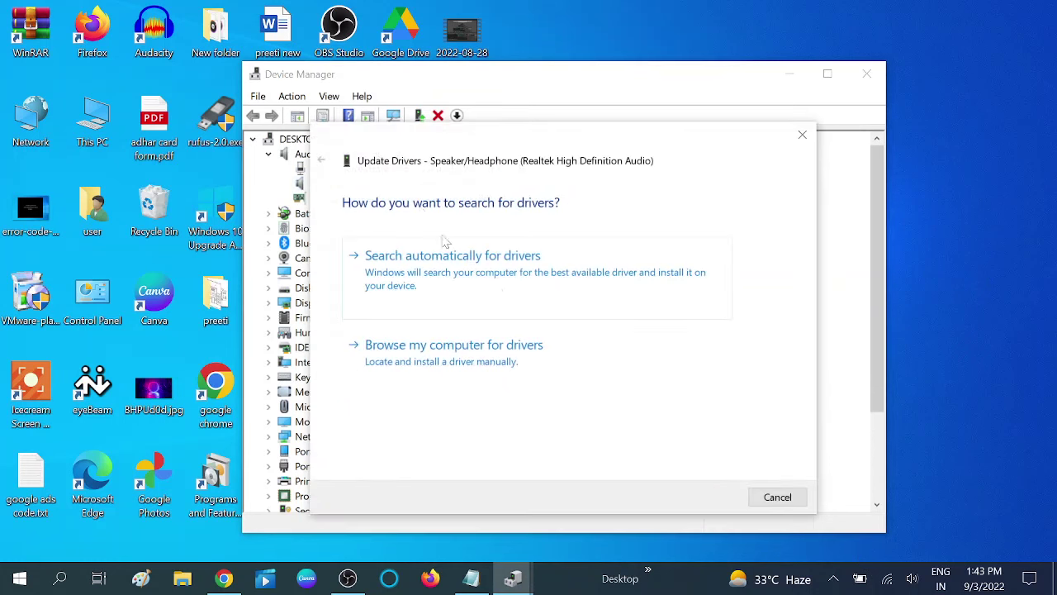
click(460, 276)
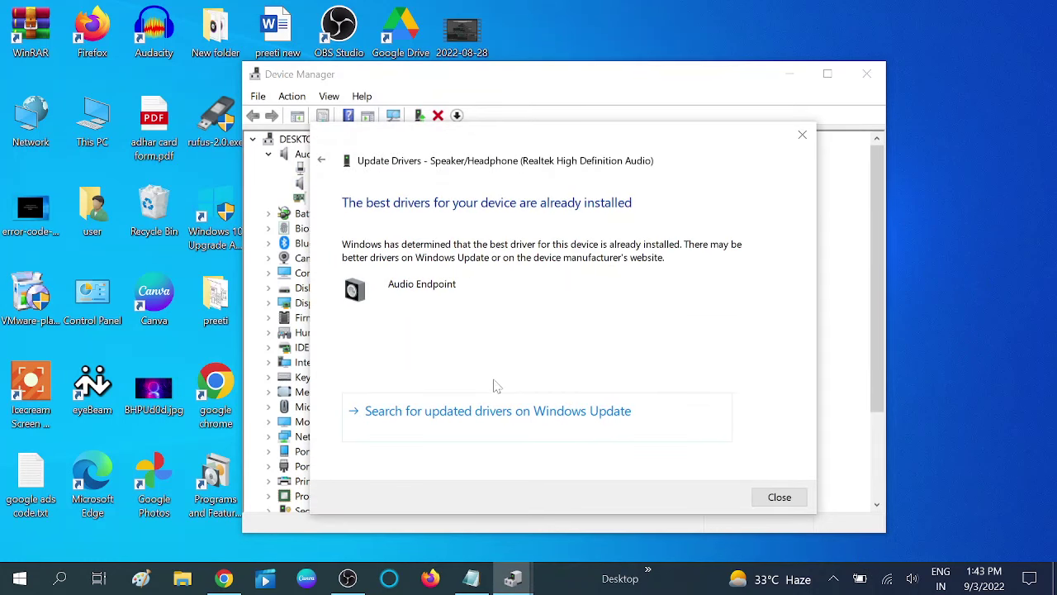
click(779, 496)
- Start an automatic driver search for the Realtek Stereo Mix device and exit the wizard
click(364, 200)
right_click(364, 201)
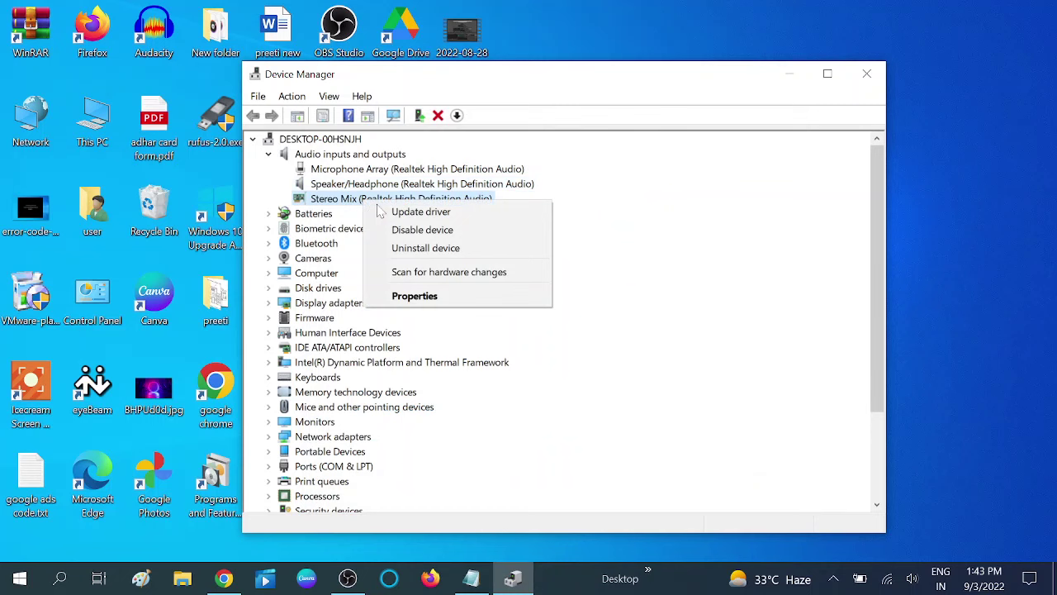
click(413, 212)
click(526, 278)
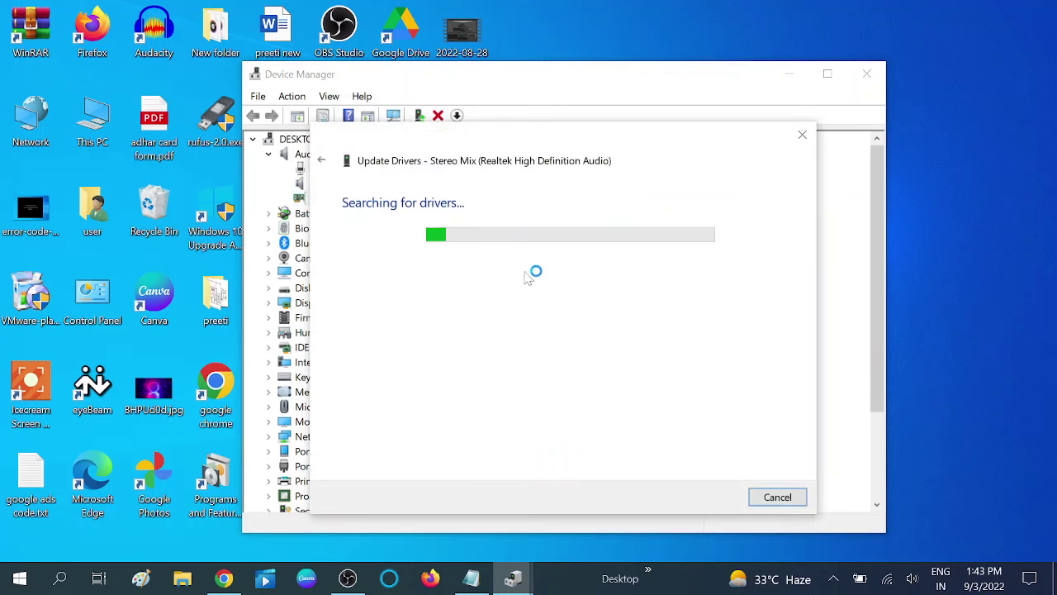
click(776, 498)
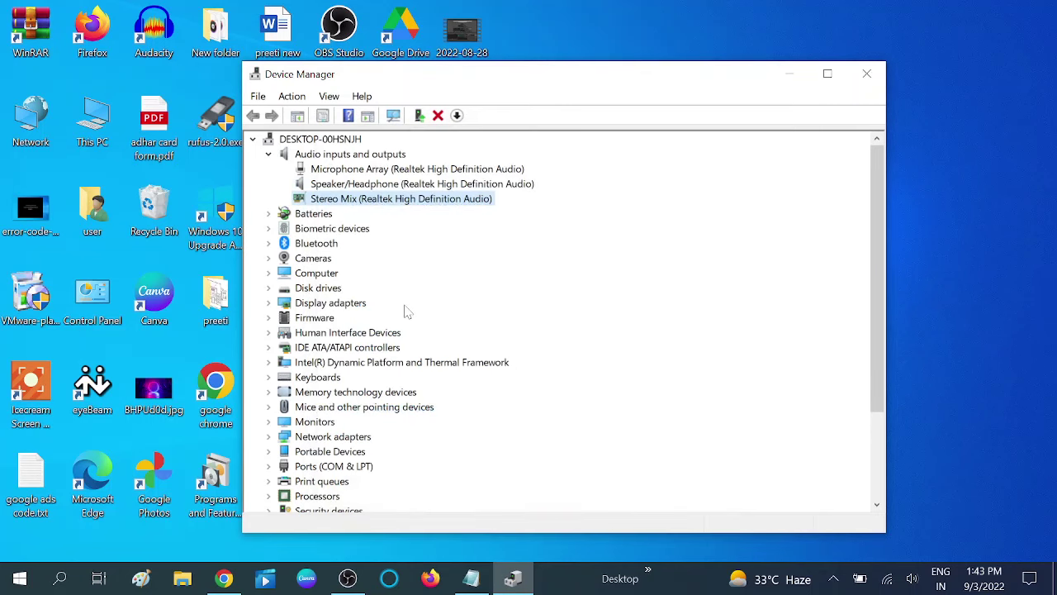
- Search automatically for an updated driver for Fenda A111X Stereo under Sound, video and game controllers, and close the wizard
scroll(388, 296, down, 1)
scroll(370, 275, down, 2)
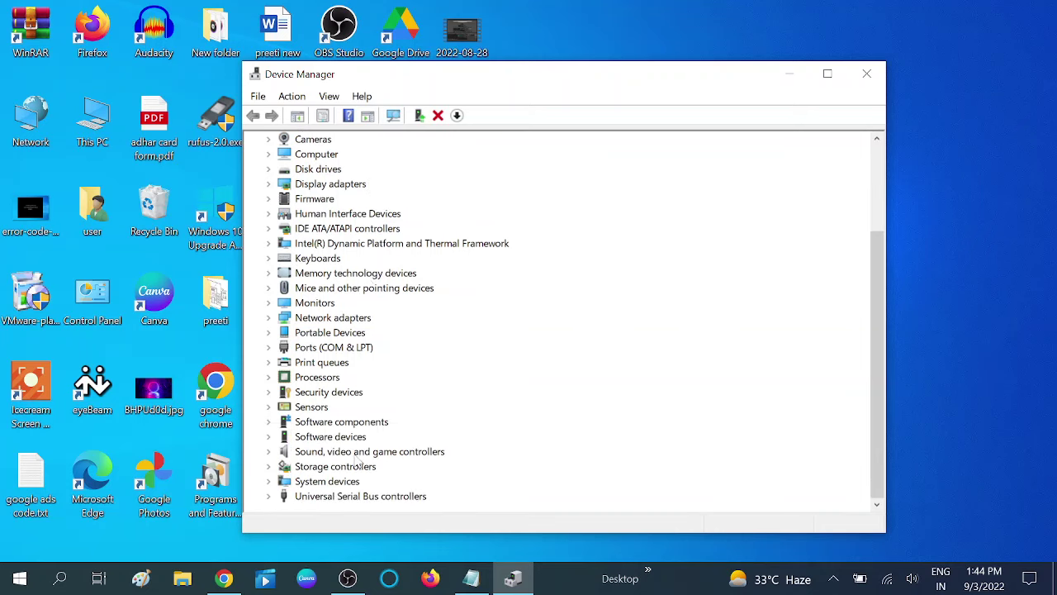
click(269, 452)
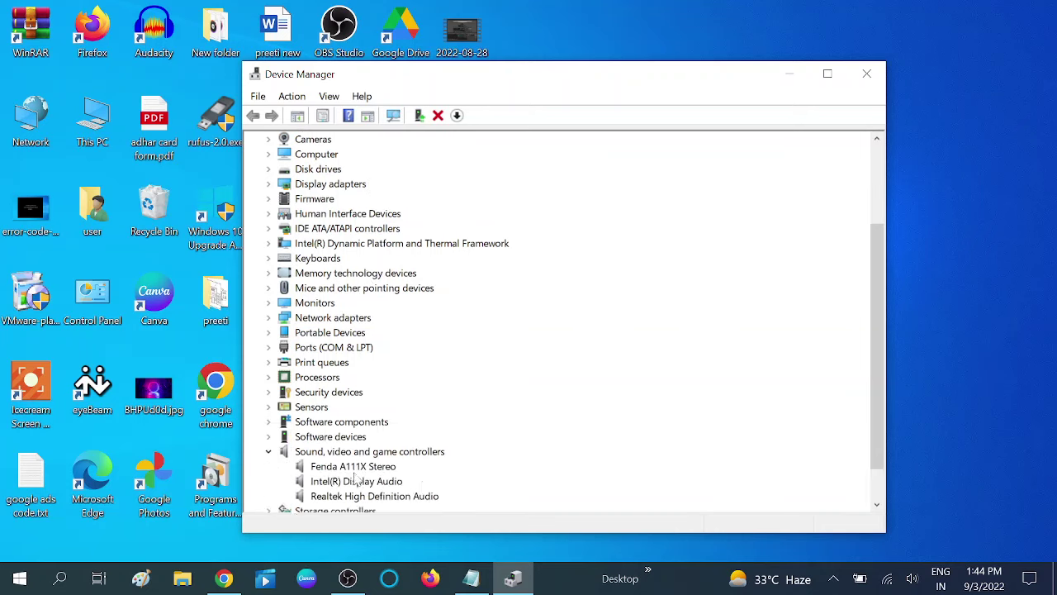
scroll(356, 478, down, 1)
click(345, 422)
right_click(347, 421)
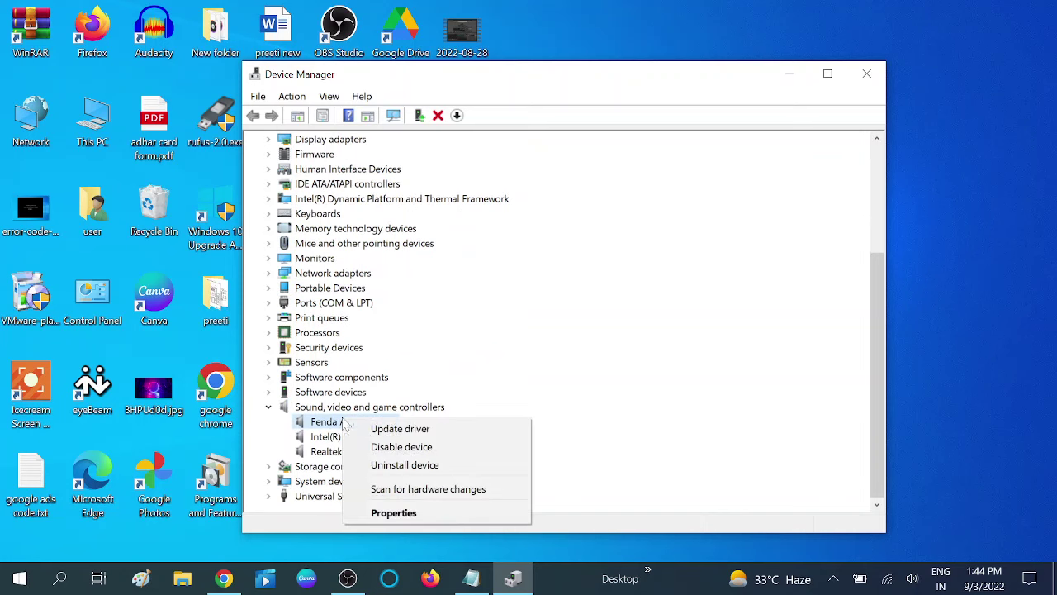
click(388, 428)
click(491, 281)
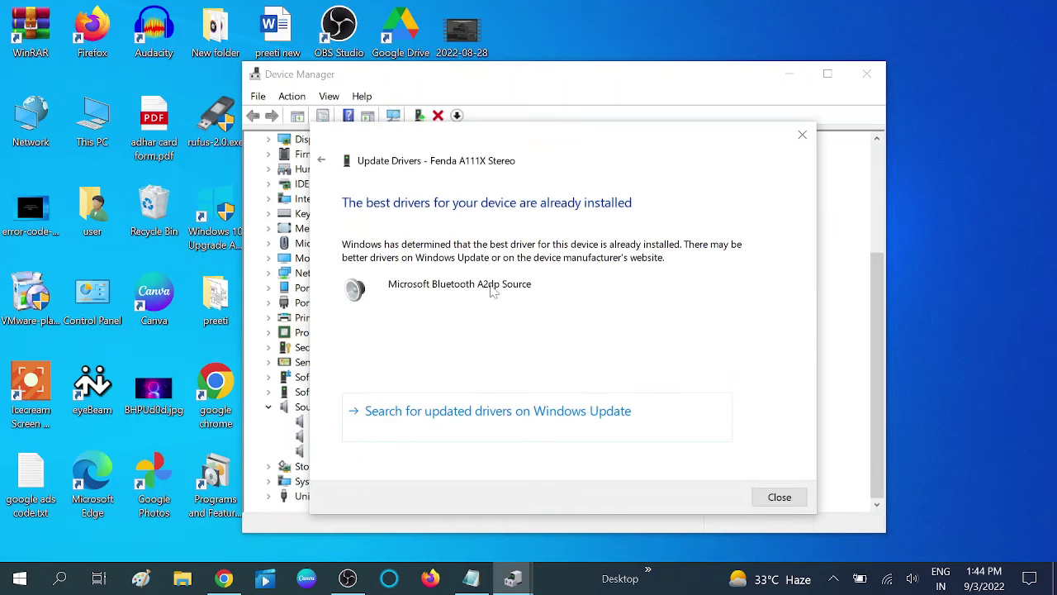
click(775, 493)
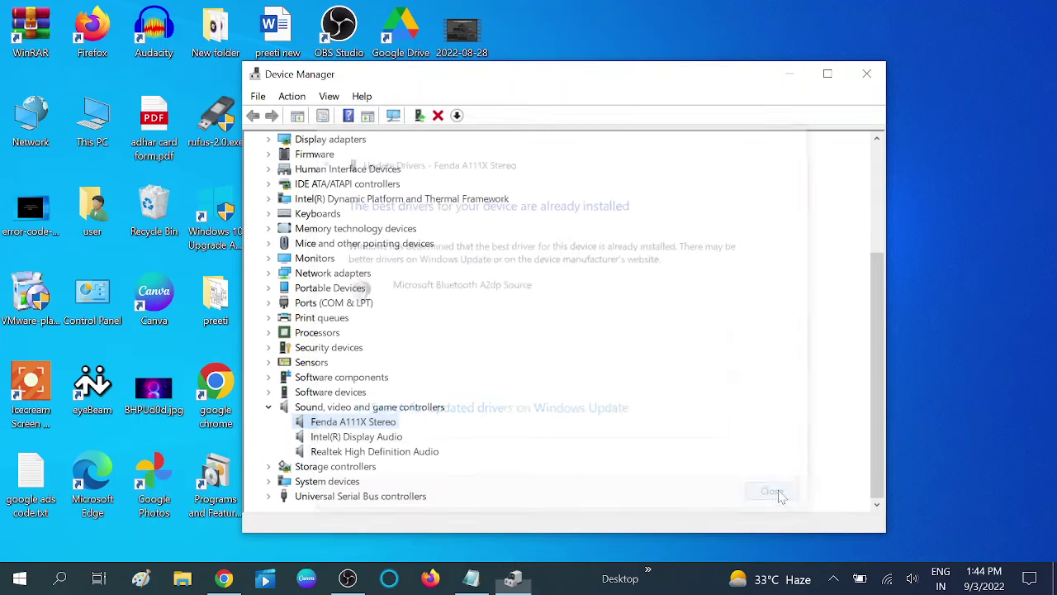
- Search automatically for an updated Intel(R) Display Audio driver and close the wizard
right_click(366, 438)
click(418, 449)
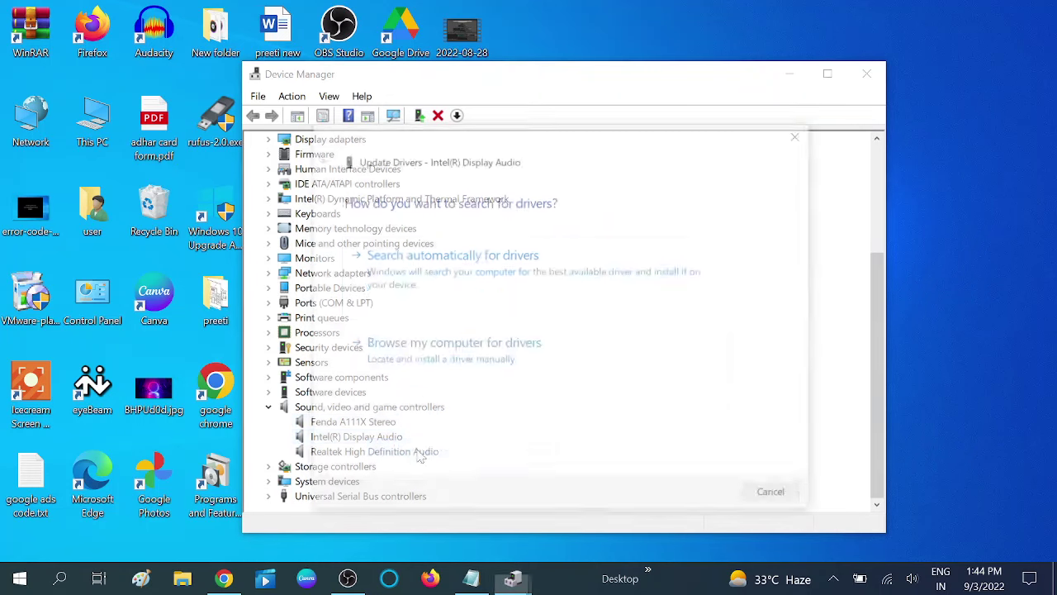
click(507, 283)
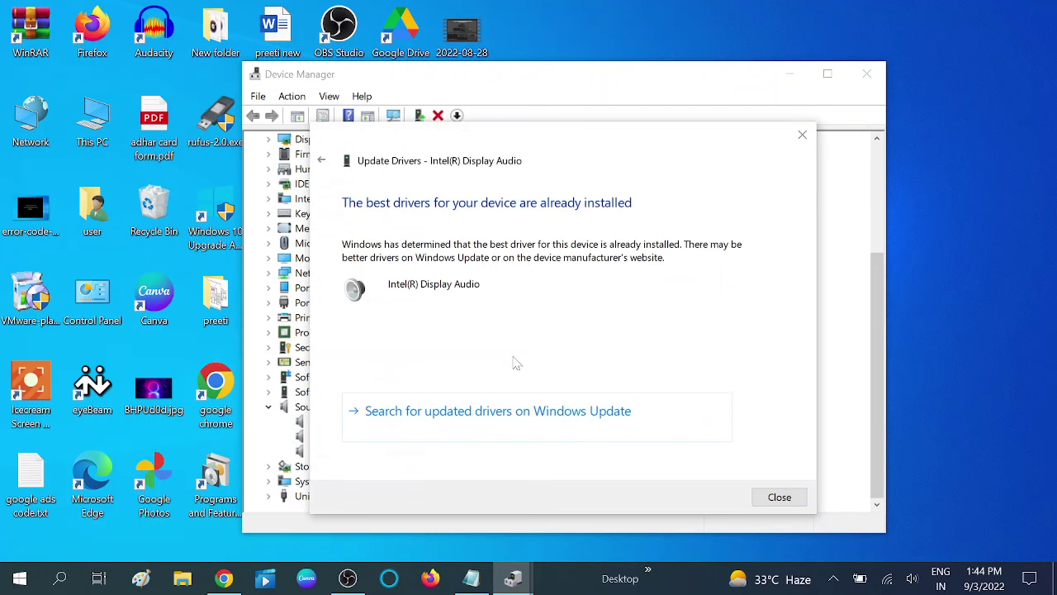
click(779, 497)
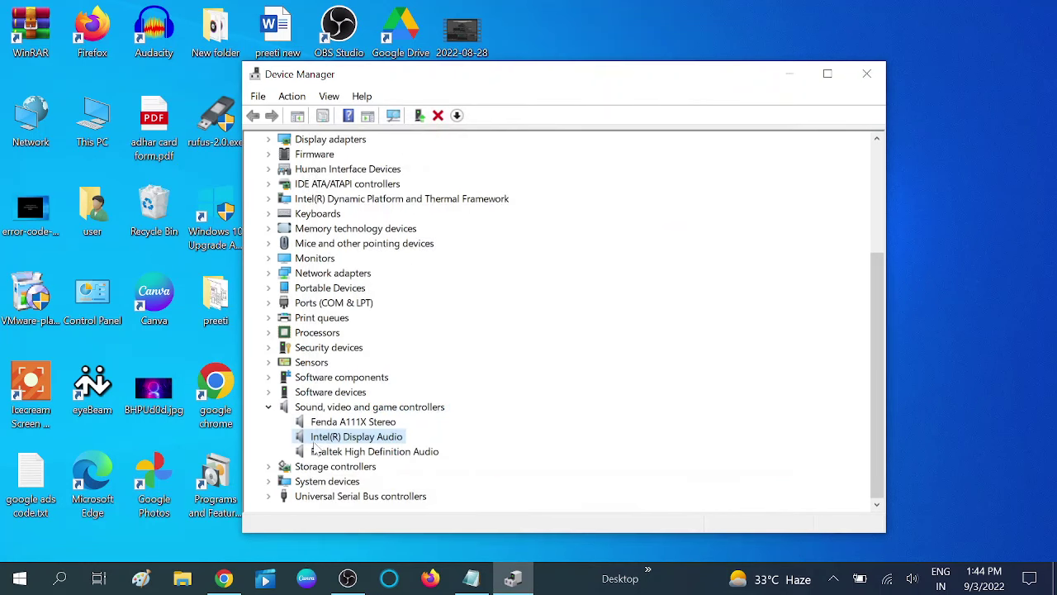
- Search automatically for an updated Realtek High Definition Audio driver and close the wizard
right_click(359, 452)
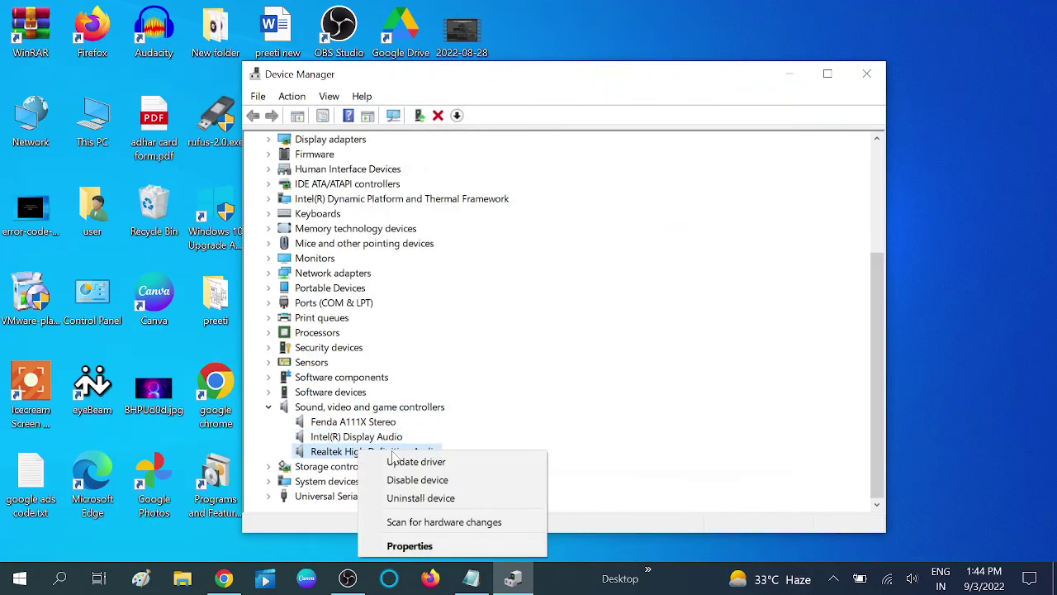
click(397, 460)
click(463, 256)
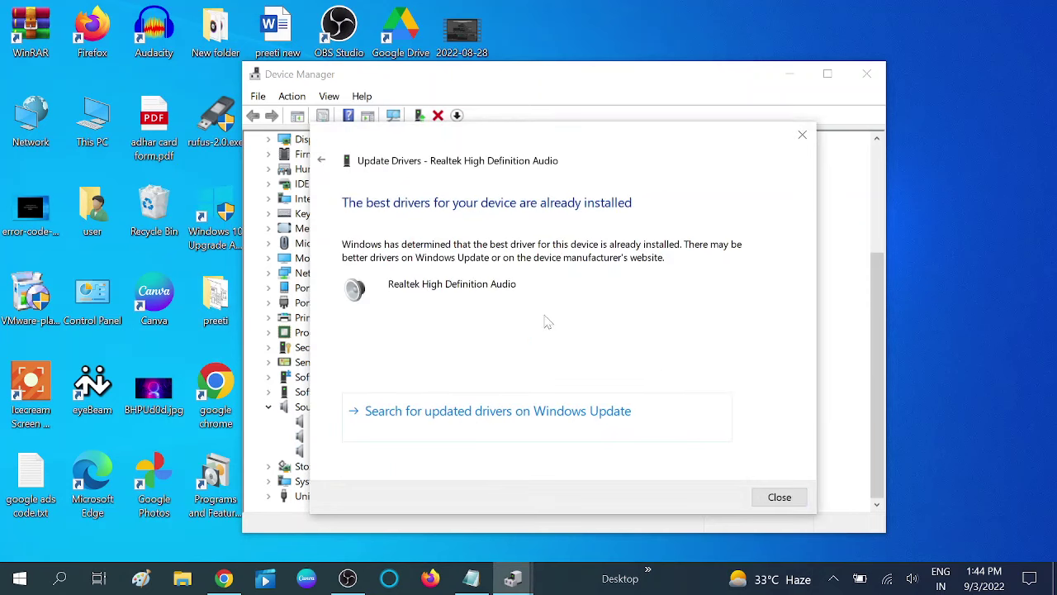
click(780, 496)
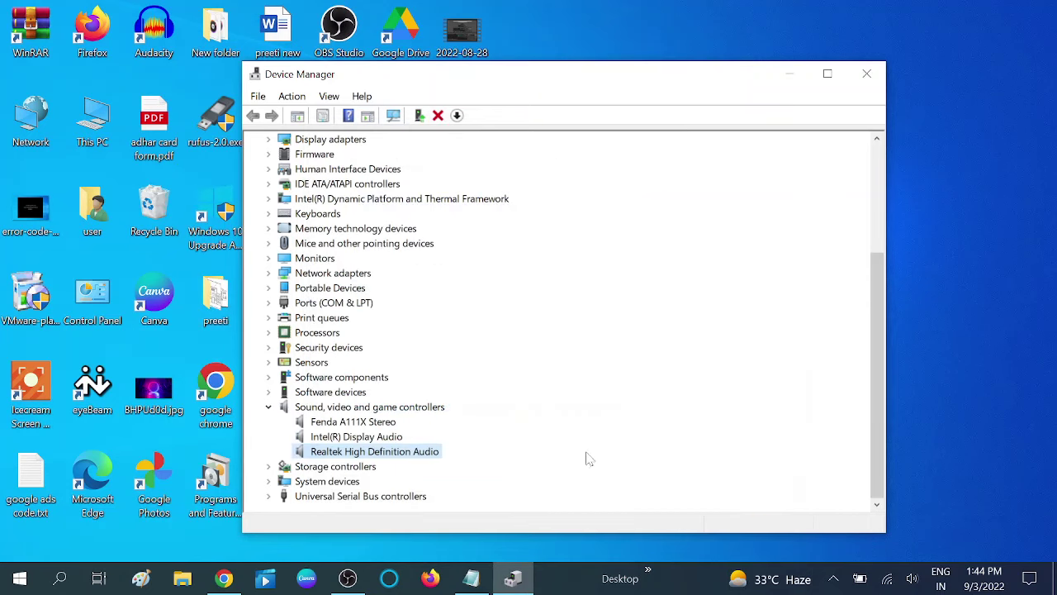
- Examine the driver information and rollback option in the Realtek High Definition Audio properties, then close Device Manager
right_click(405, 459)
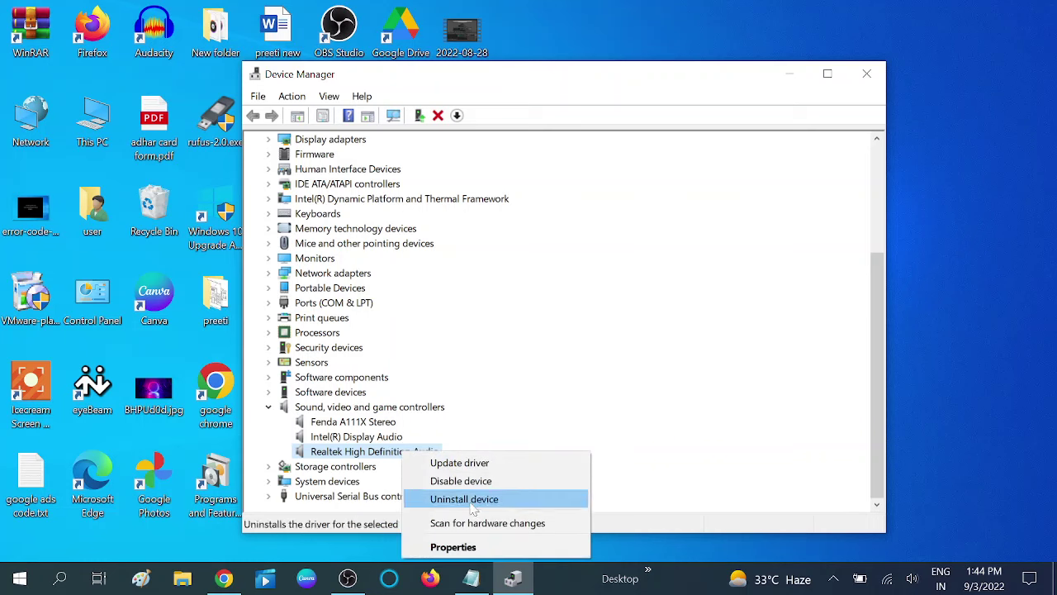
click(452, 547)
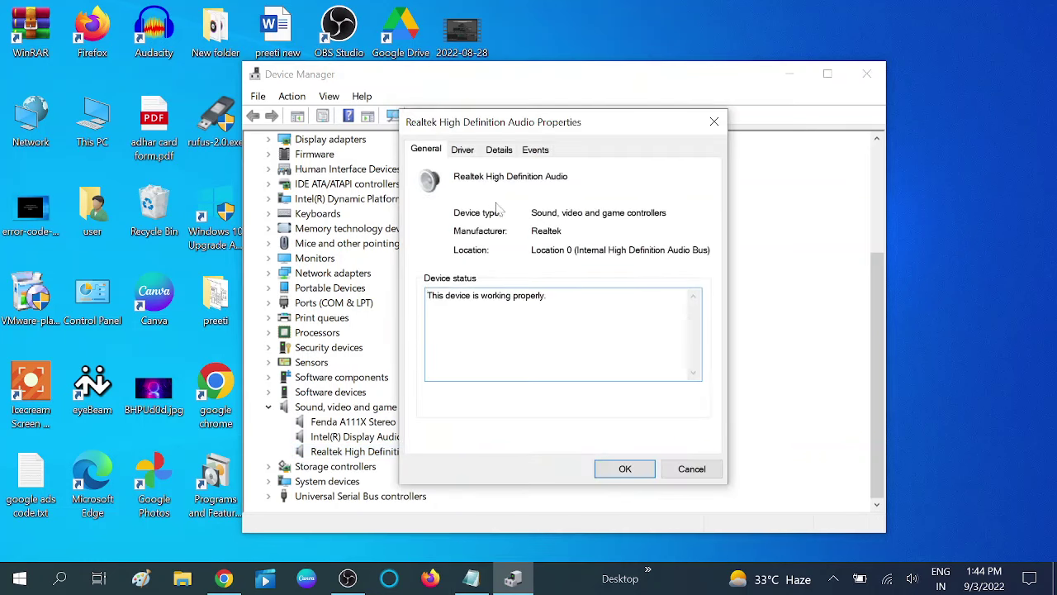
click(464, 151)
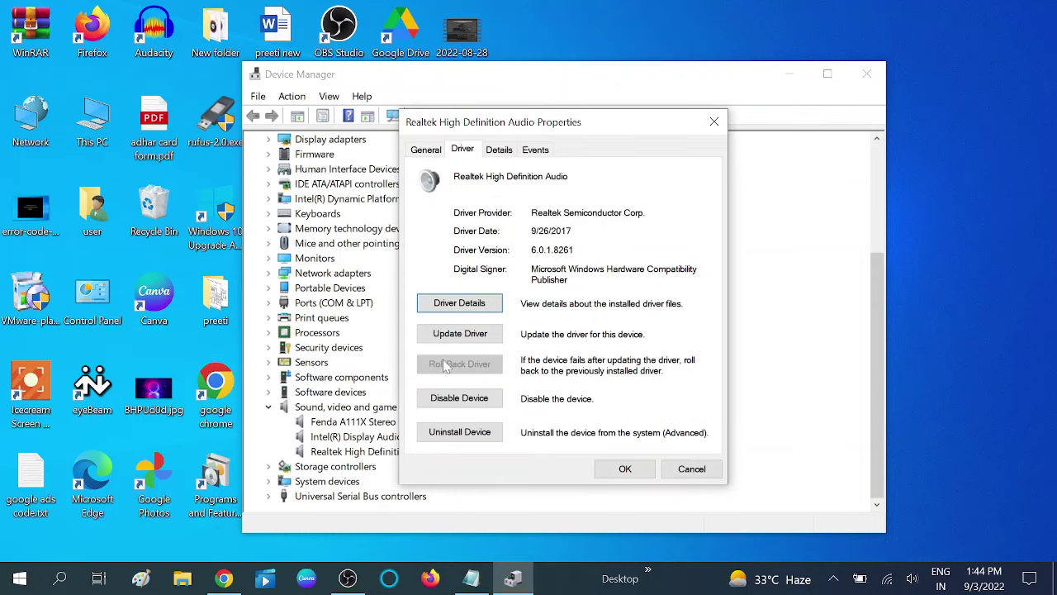
click(691, 469)
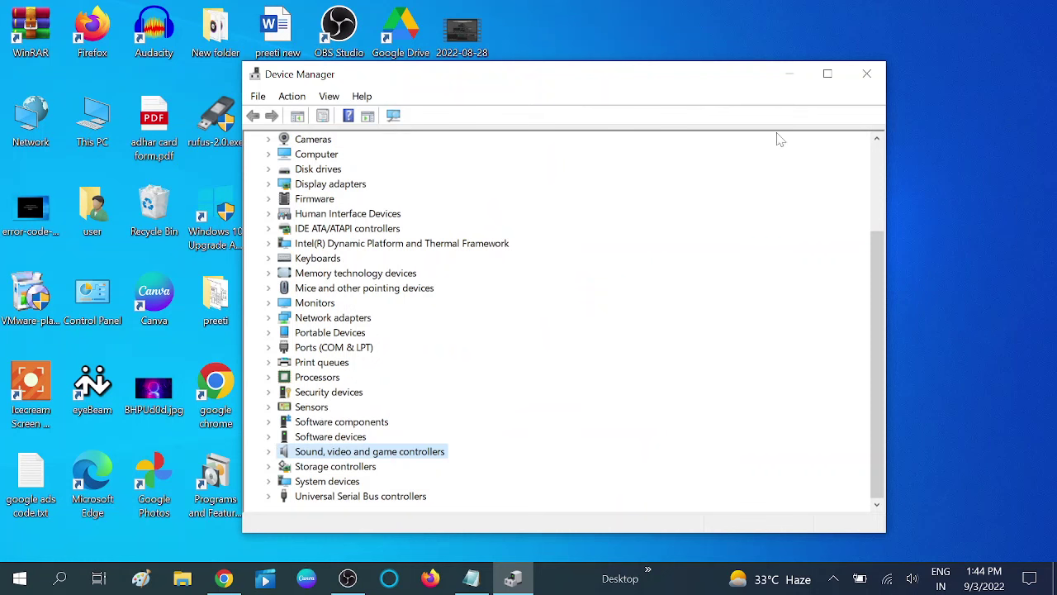
click(866, 73)
right_click(862, 62)
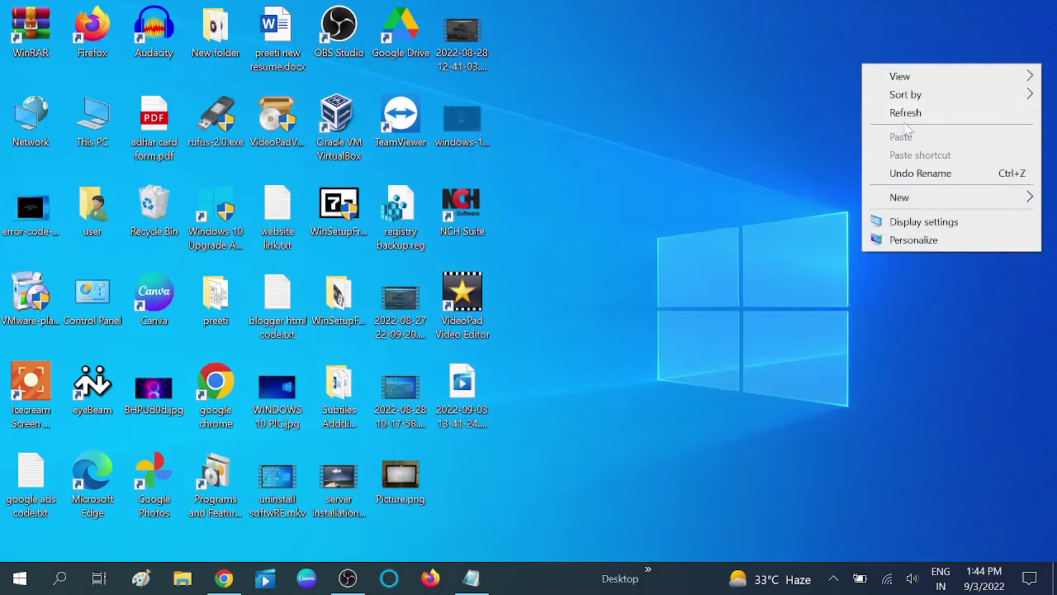
click(906, 113)
right_click(873, 92)
click(906, 142)
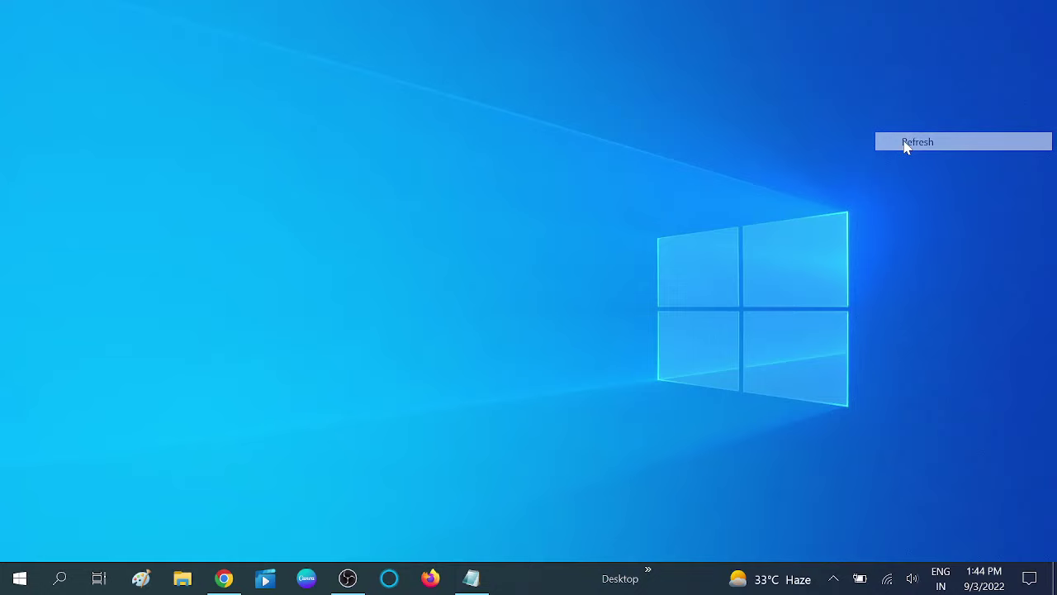
- Find the Windows Update settings through a search for "check", start a check for updates, and minimize the window
click(62, 578)
text(c)
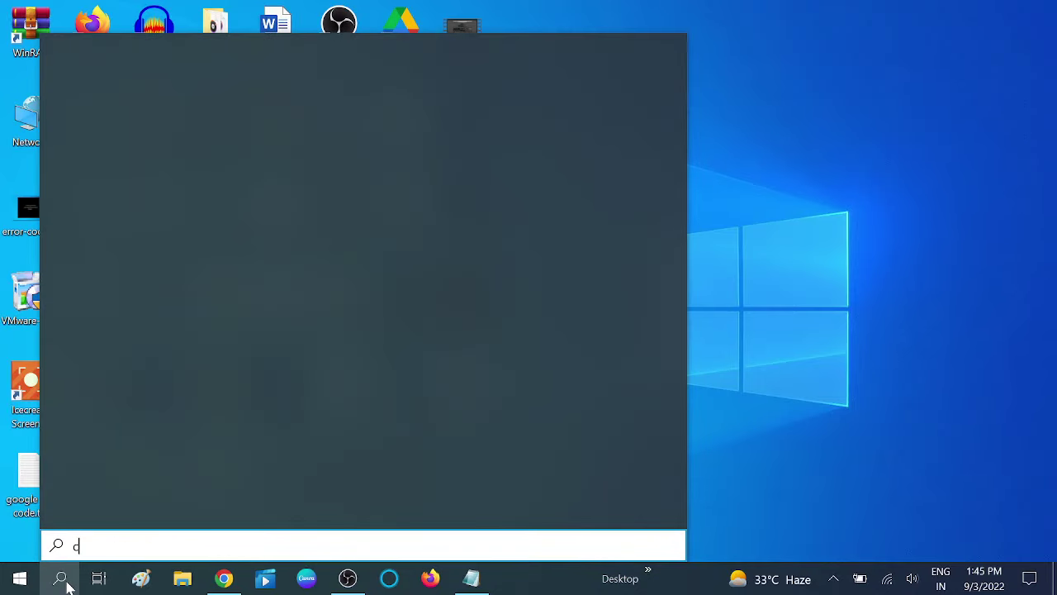
text(heck)
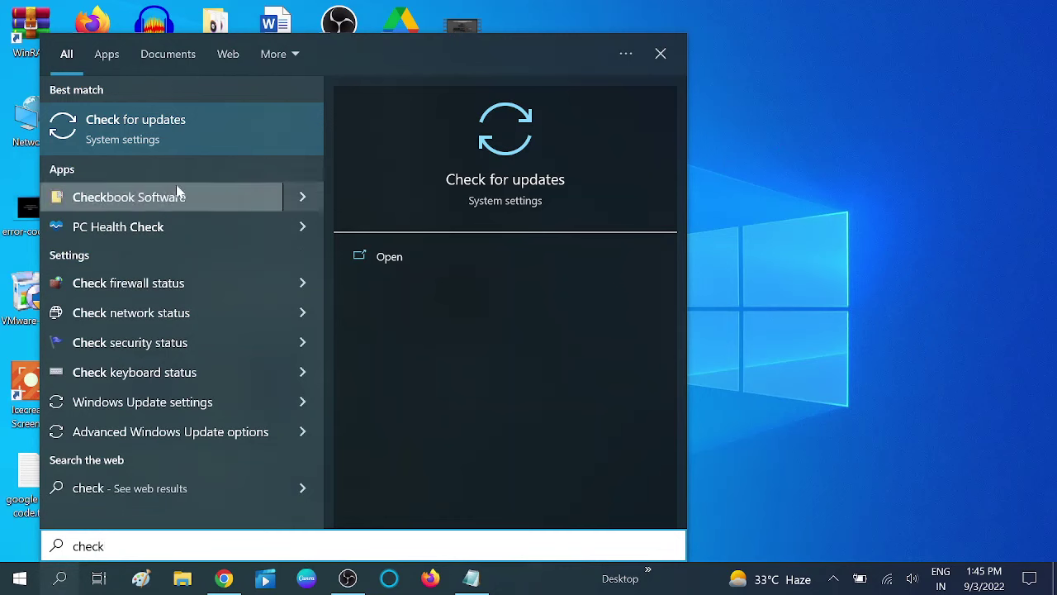
click(183, 142)
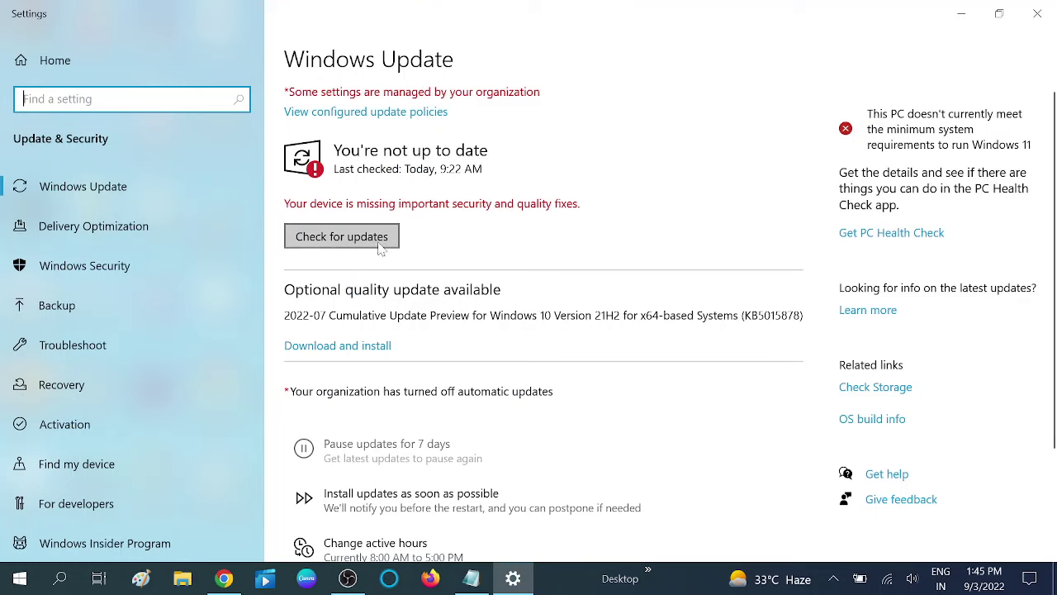
click(371, 243)
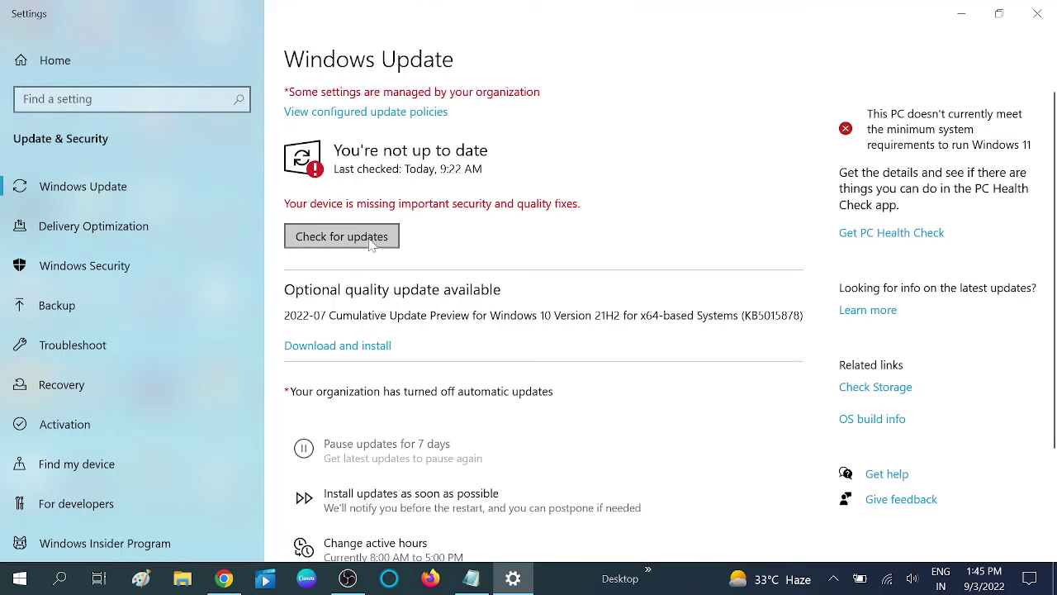
click(369, 241)
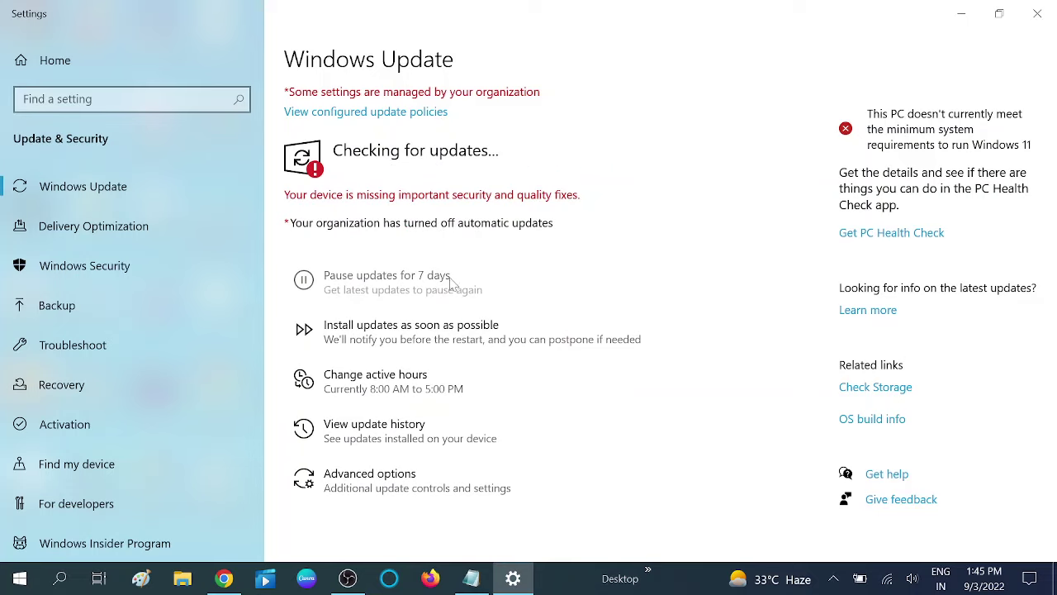
click(962, 14)
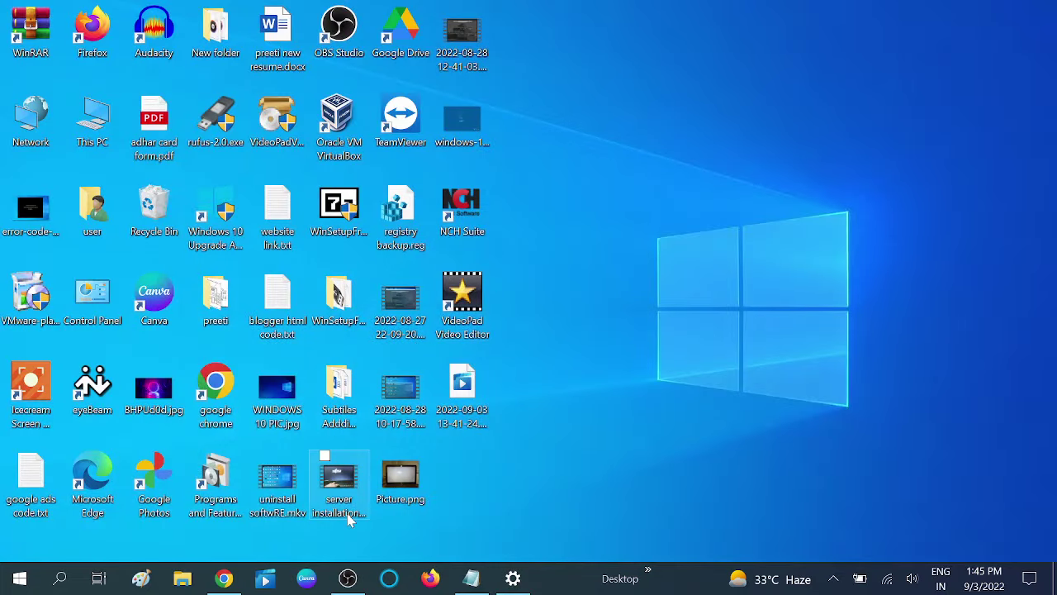
right_click(620, 246)
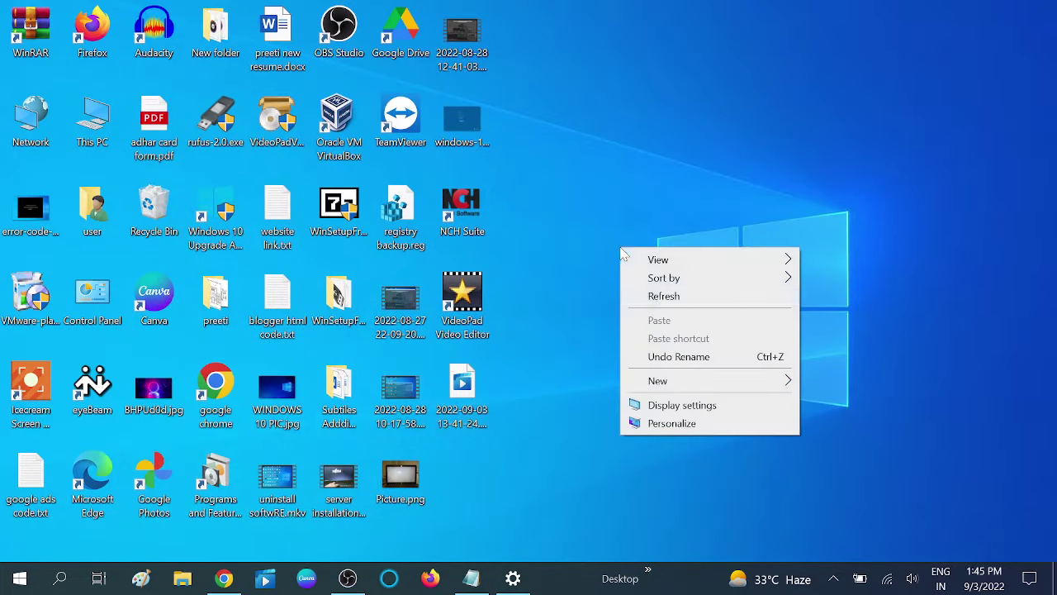
click(644, 296)
right_click(641, 267)
click(682, 316)
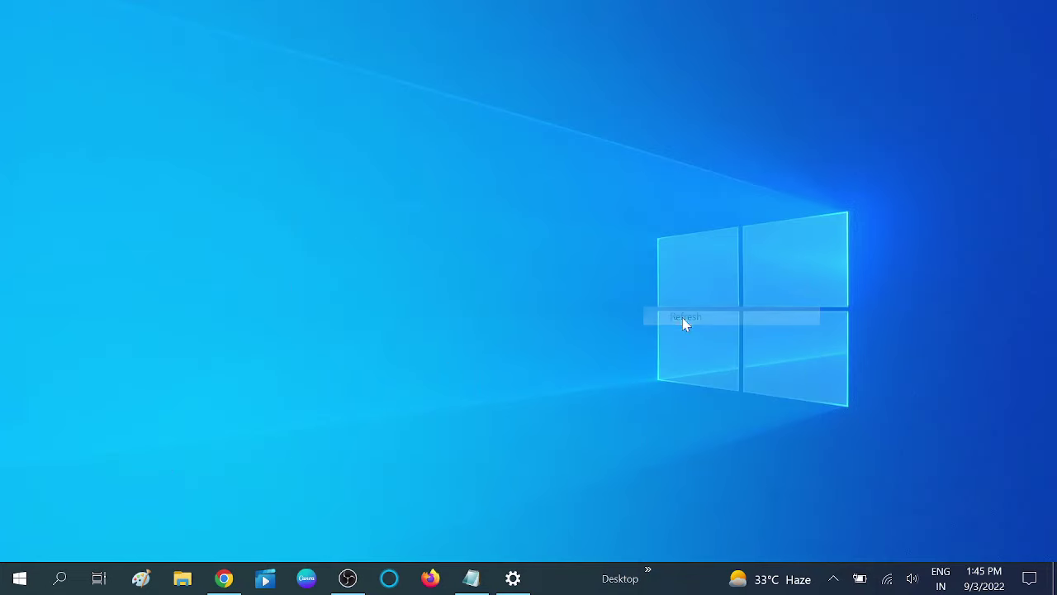
- Search Windows for "cmd" and run Command Prompt as administrator
click(59, 582)
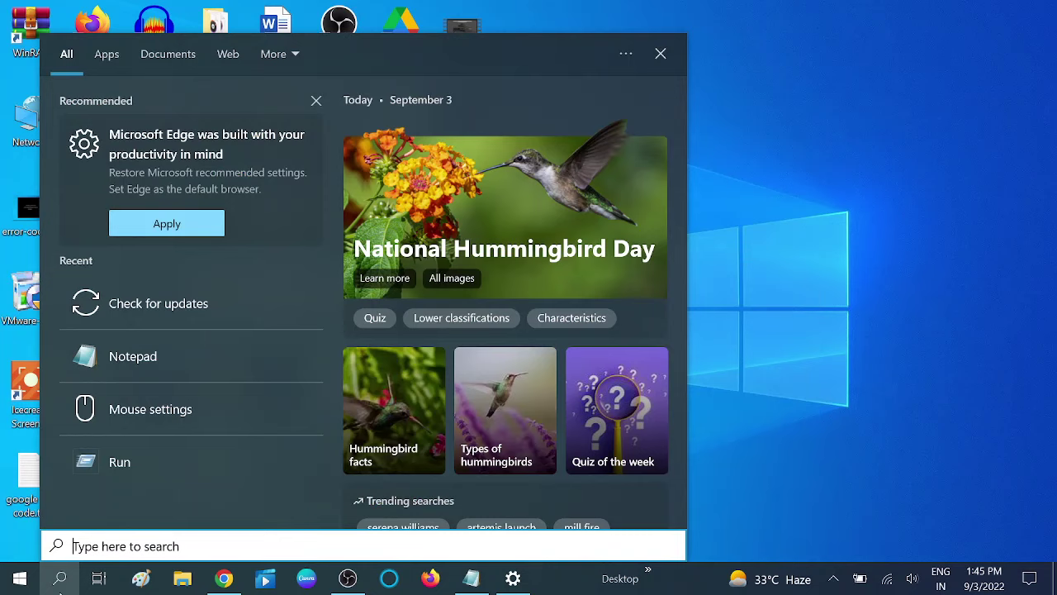
text(cmd)
right_click(244, 157)
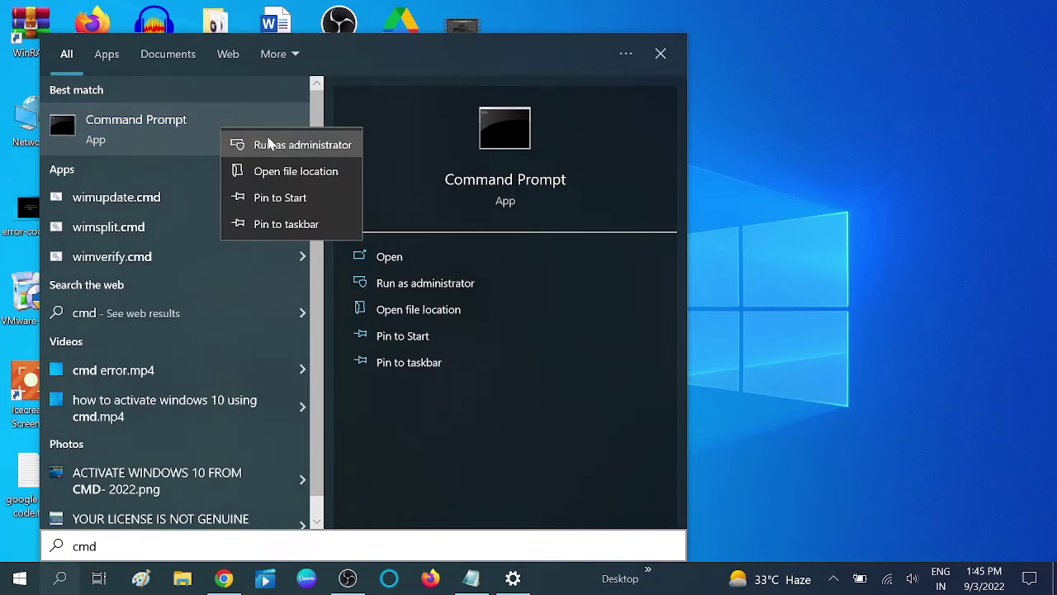
click(267, 144)
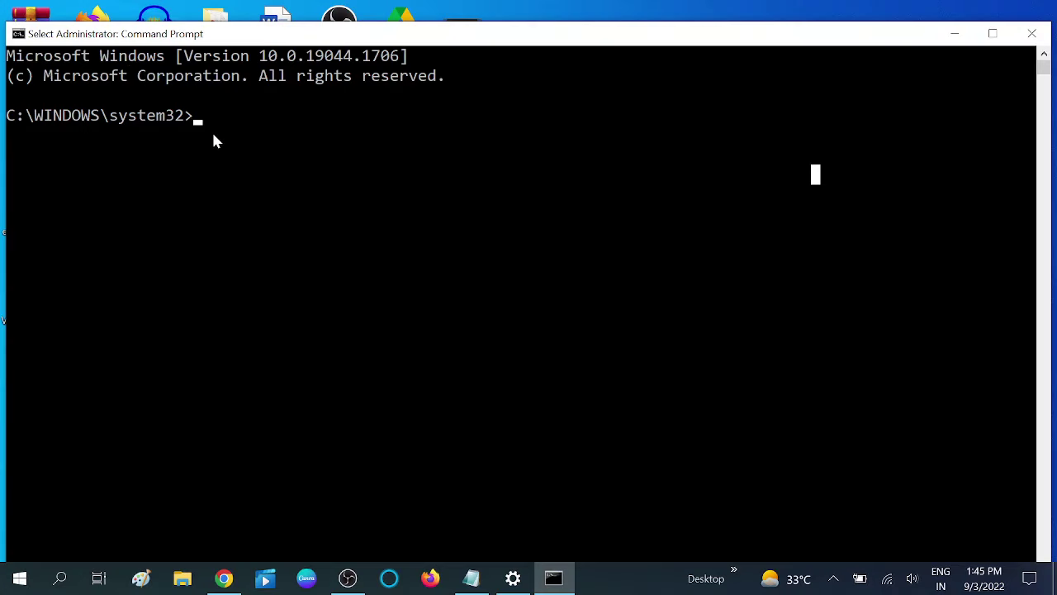
- Run the system file scan with the command sfc /scannow and minimize Command Prompt while it works
key(Escape)
text(sfc )
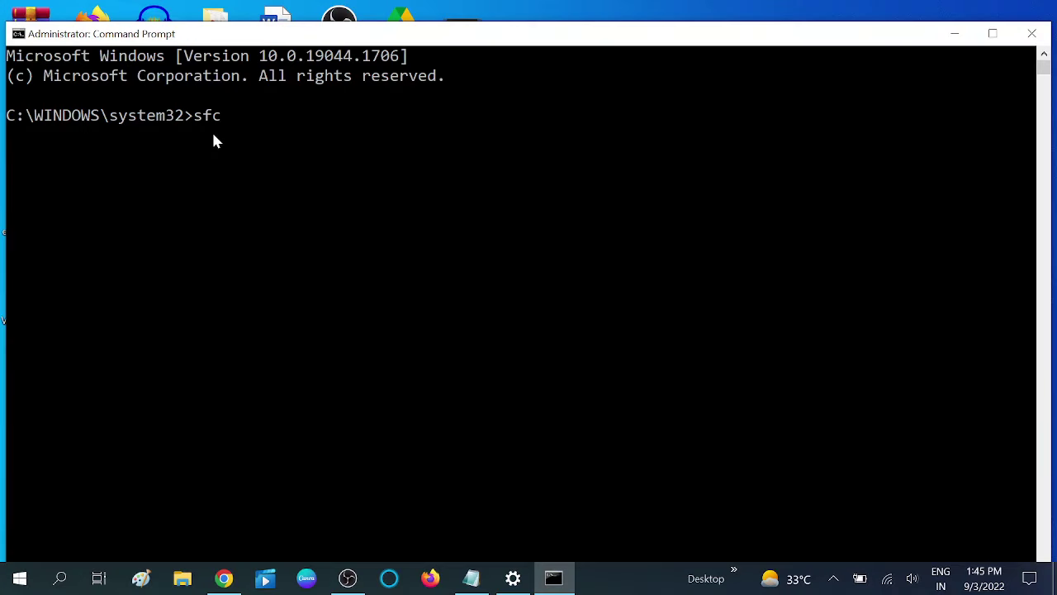
text(.)
text(scann)
text(ow)
key(Return)
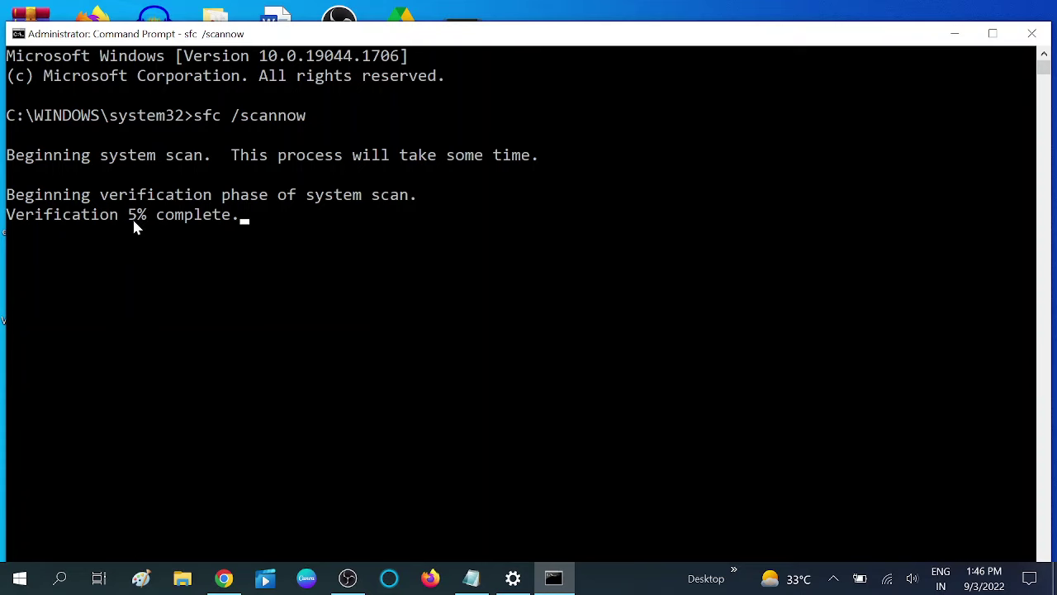
click(955, 34)
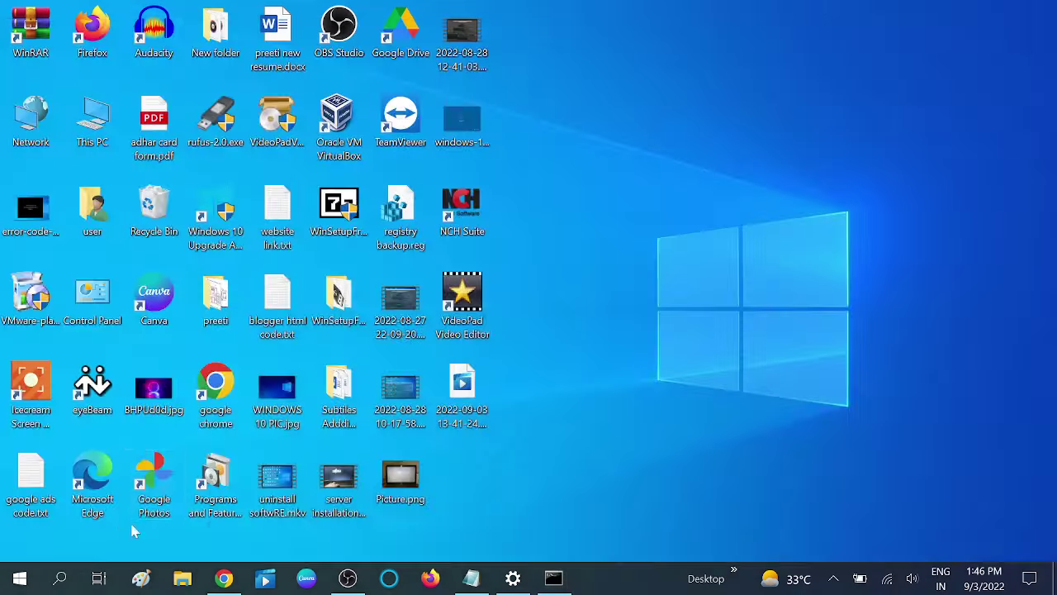
- Search Windows for "edit po" and open the Edit power plan settings
click(63, 578)
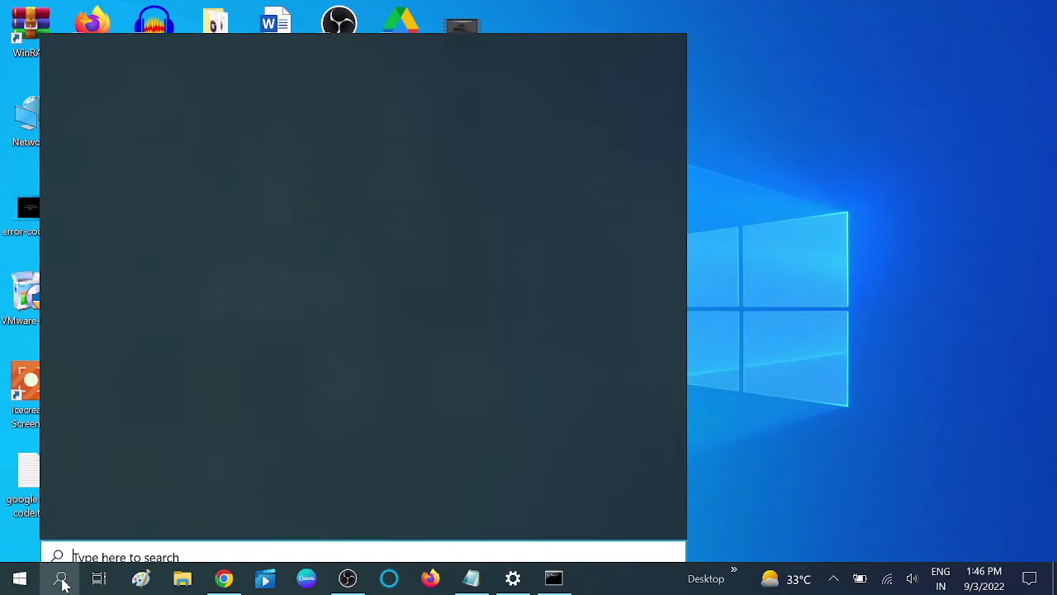
text(co)
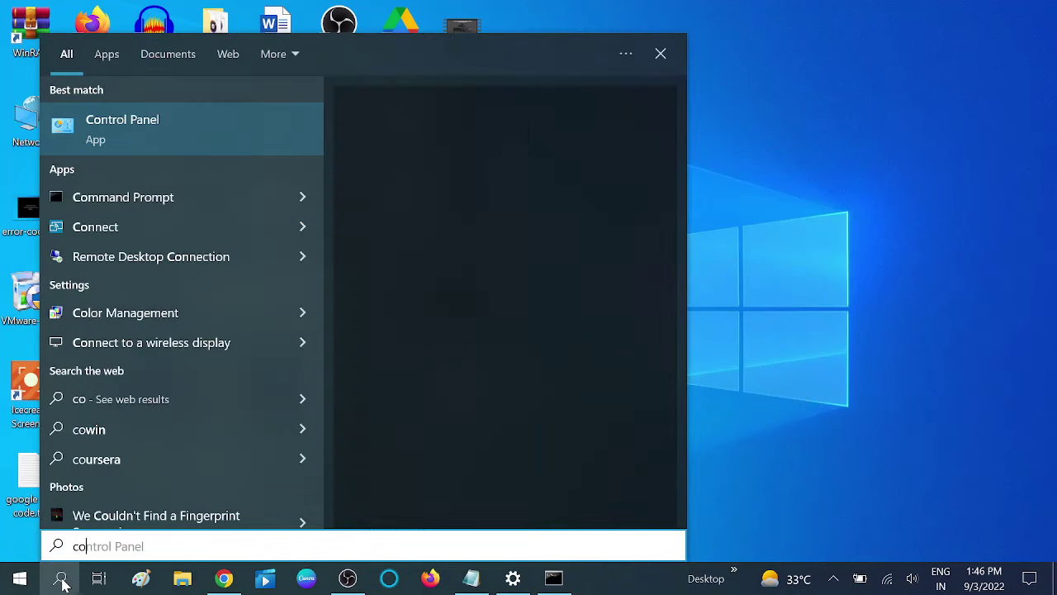
key(BackSpace)
key(BackSpace)
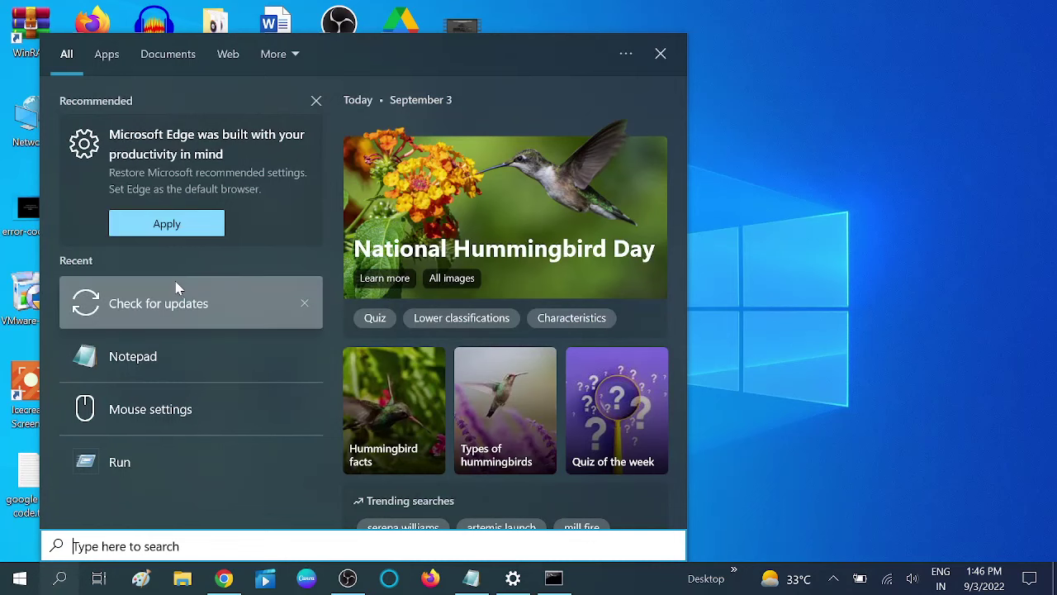
text(edit )
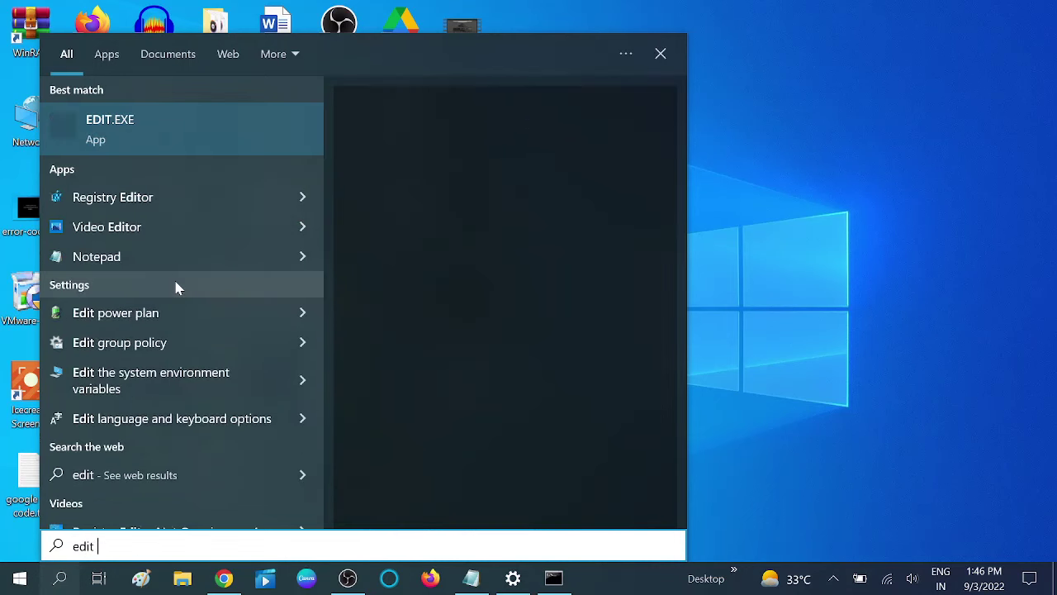
text(po)
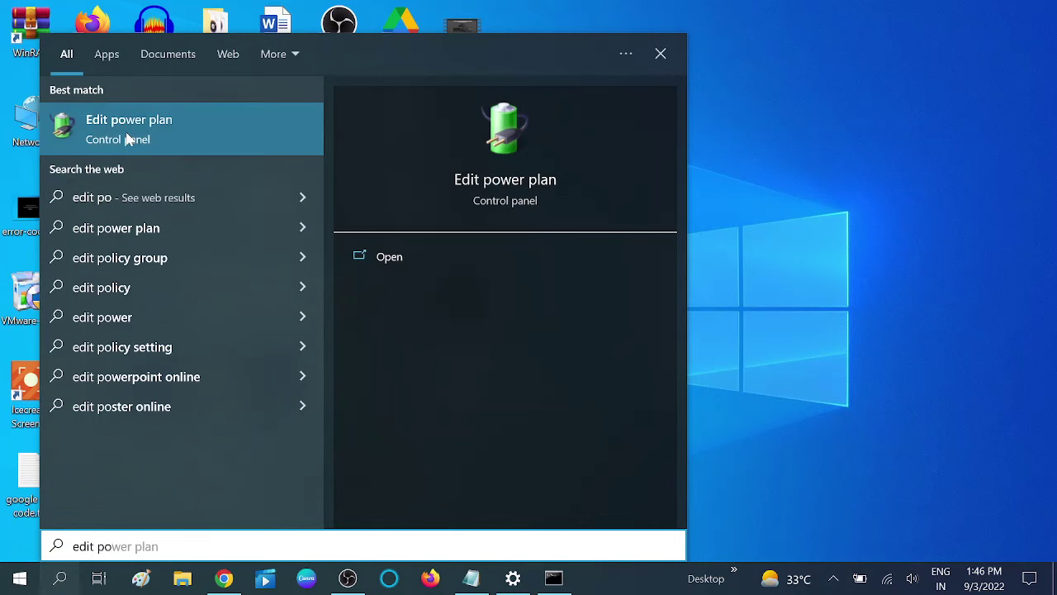
click(164, 140)
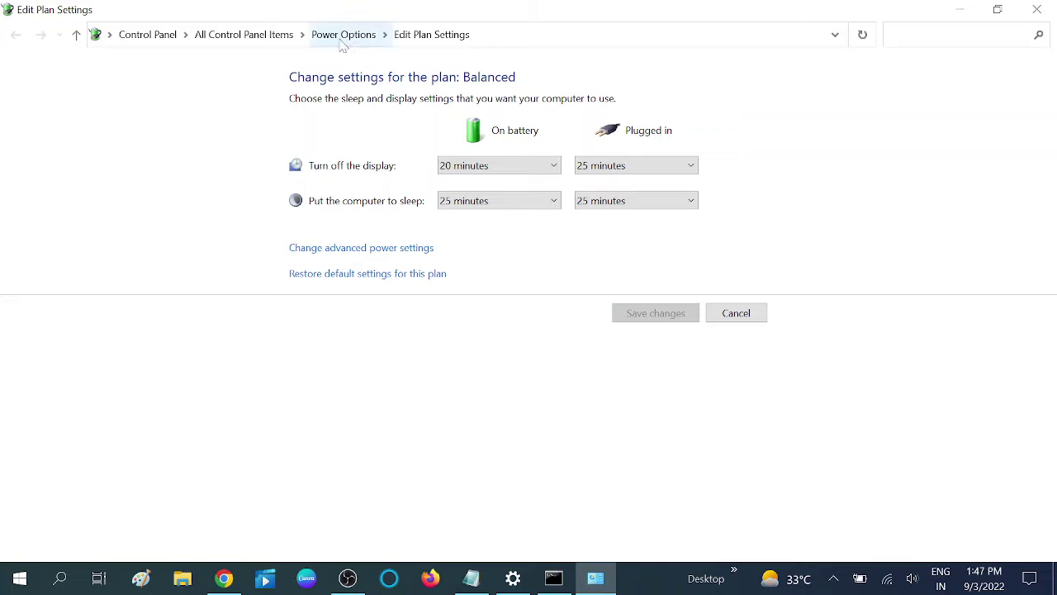
- Go to Power Options, open the settings for what the power button does, and unlock the currently unavailable settings
click(340, 40)
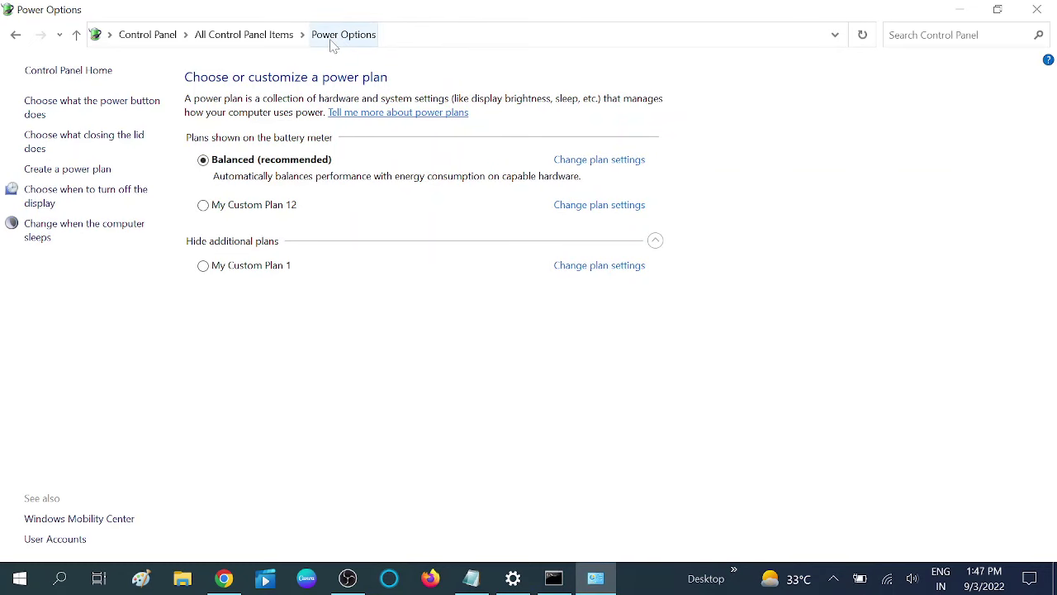
click(121, 111)
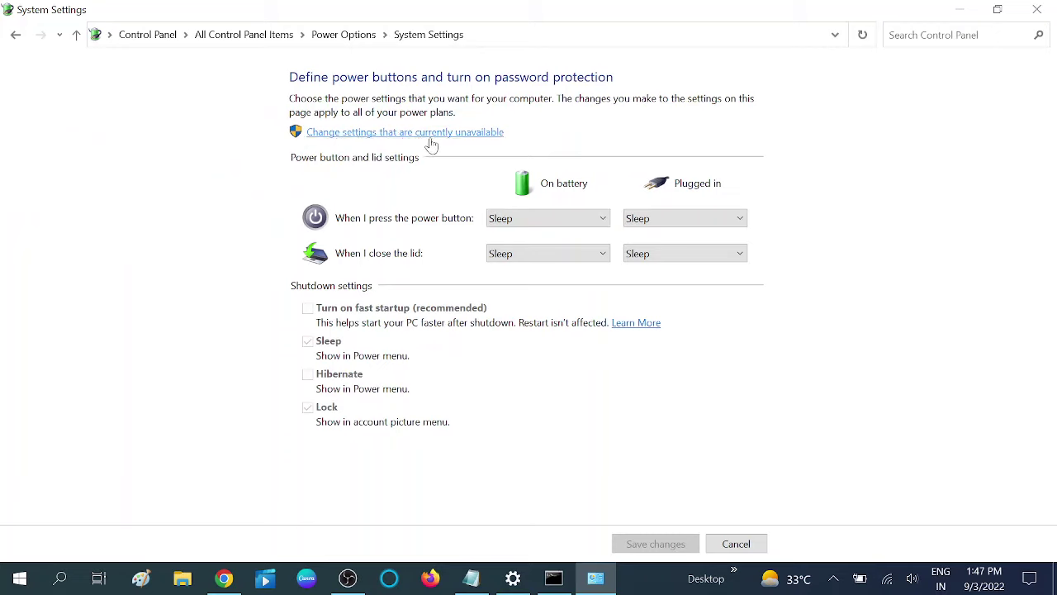
click(473, 142)
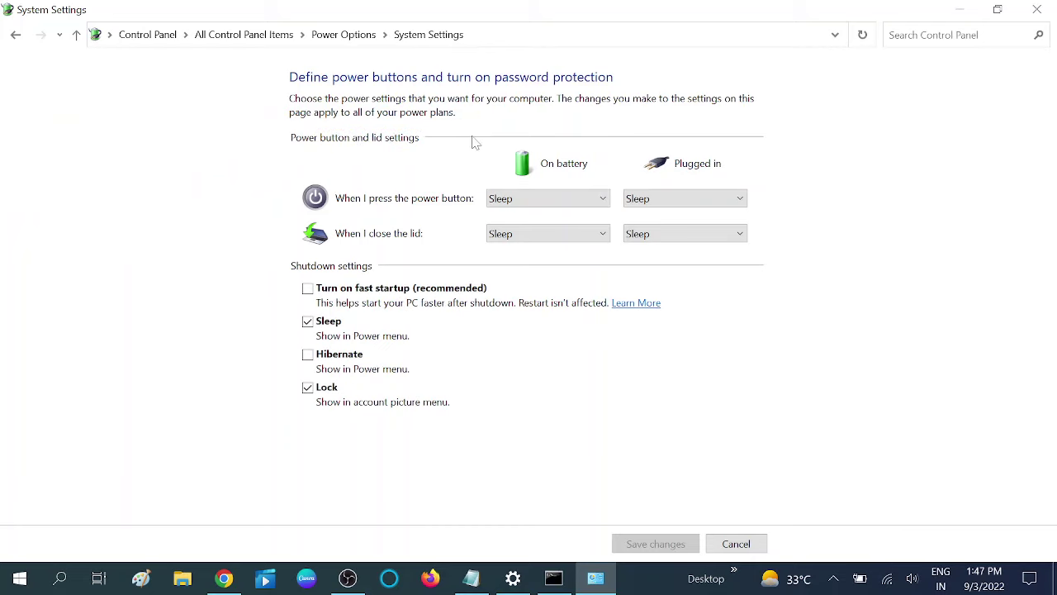
- Switch Turn on fast startup (recommended) on and back off, save the changes, and close Power Options
click(307, 289)
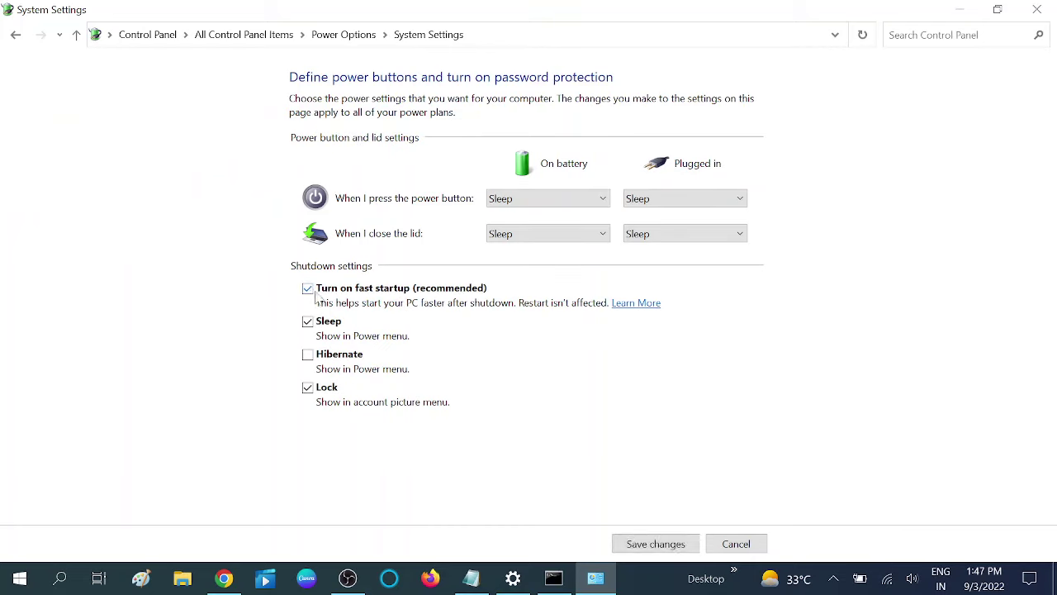
click(310, 291)
click(308, 291)
click(308, 291)
click(657, 543)
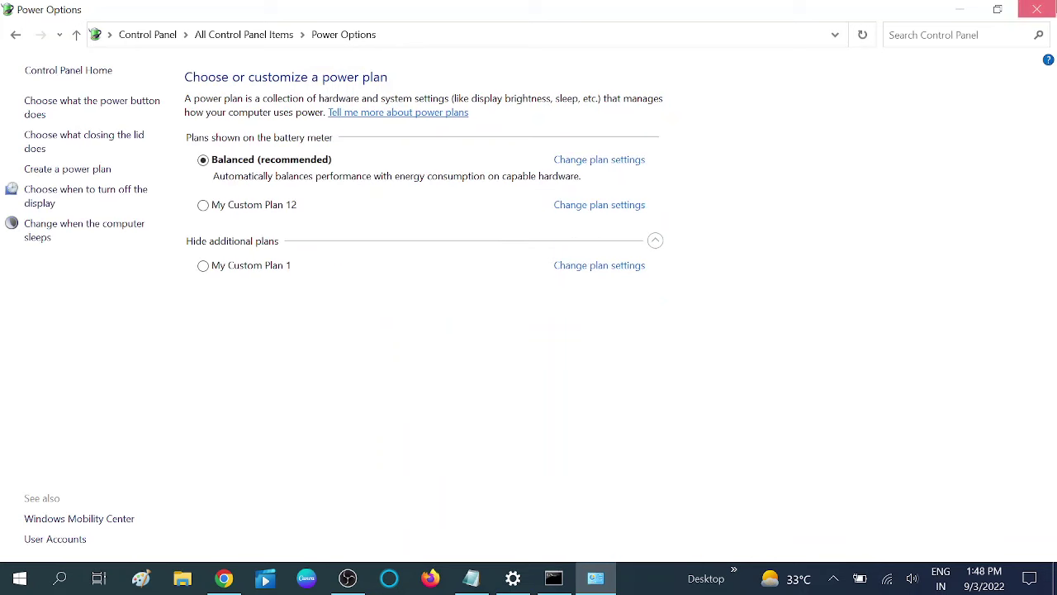
click(1037, 9)
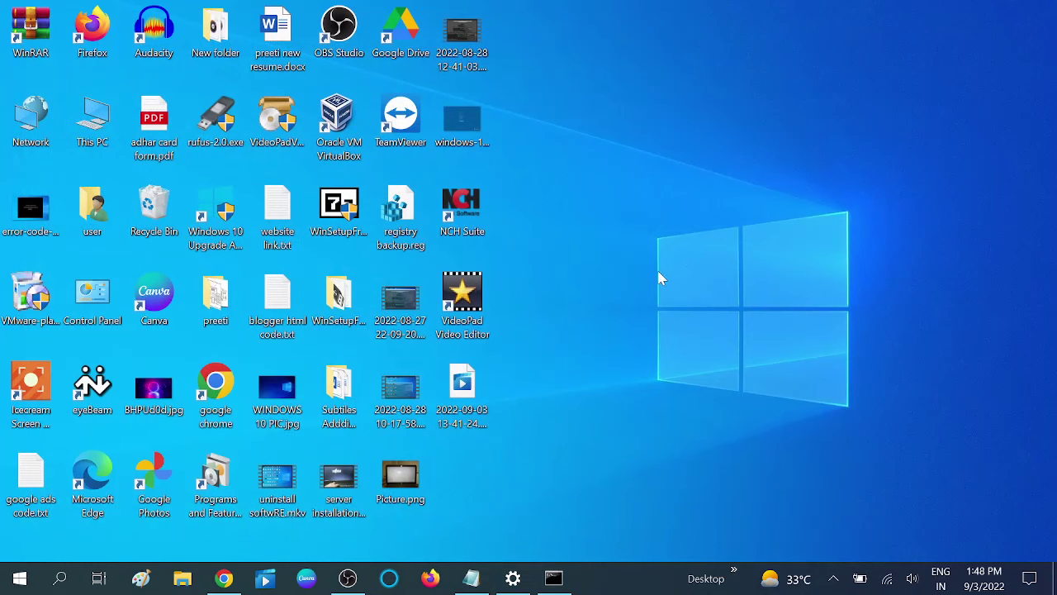